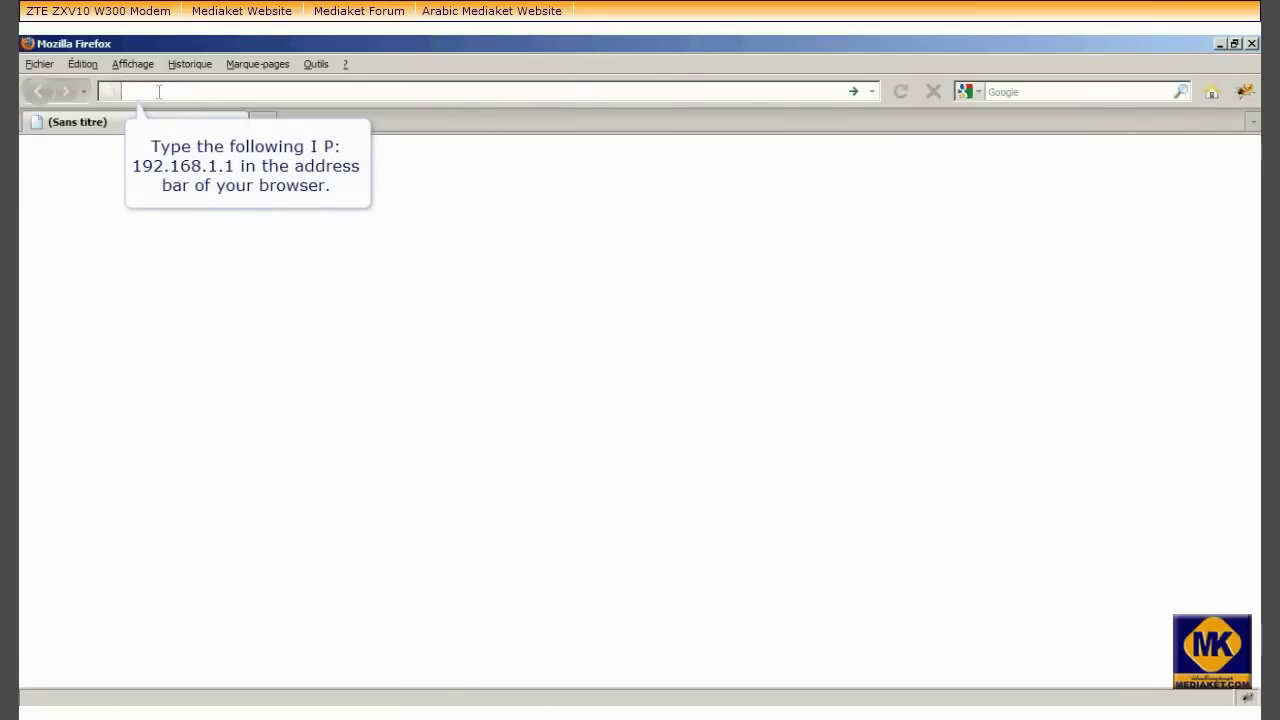
- Load the modem page at 192.168.1.1 and enter the administrator username
left_click(159, 91)
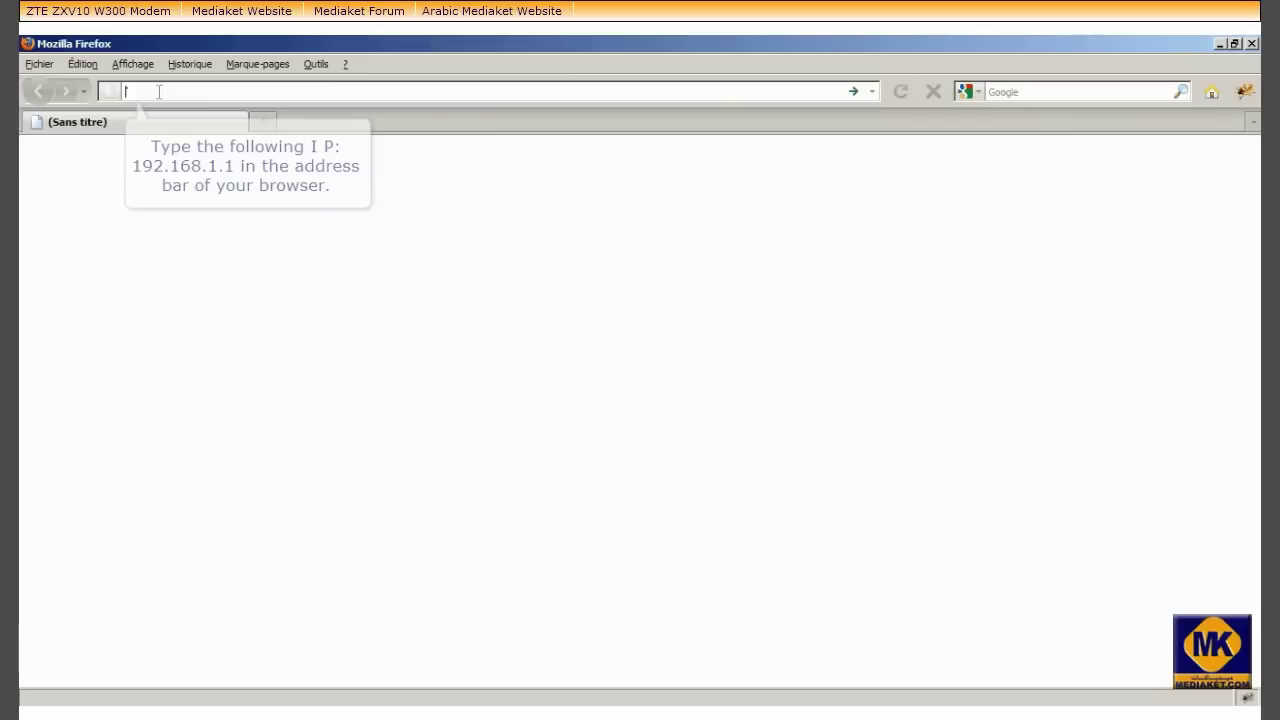
type("192.168.1.1")
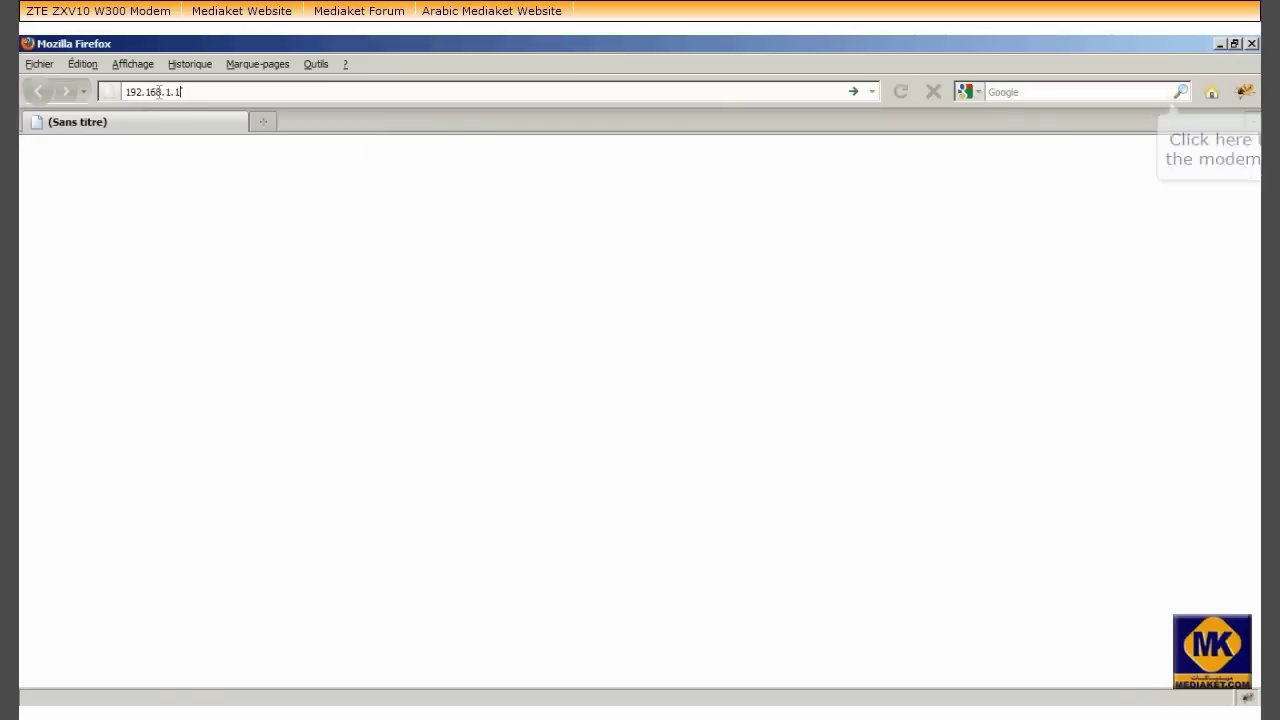
left_click(853, 91)
type("a")
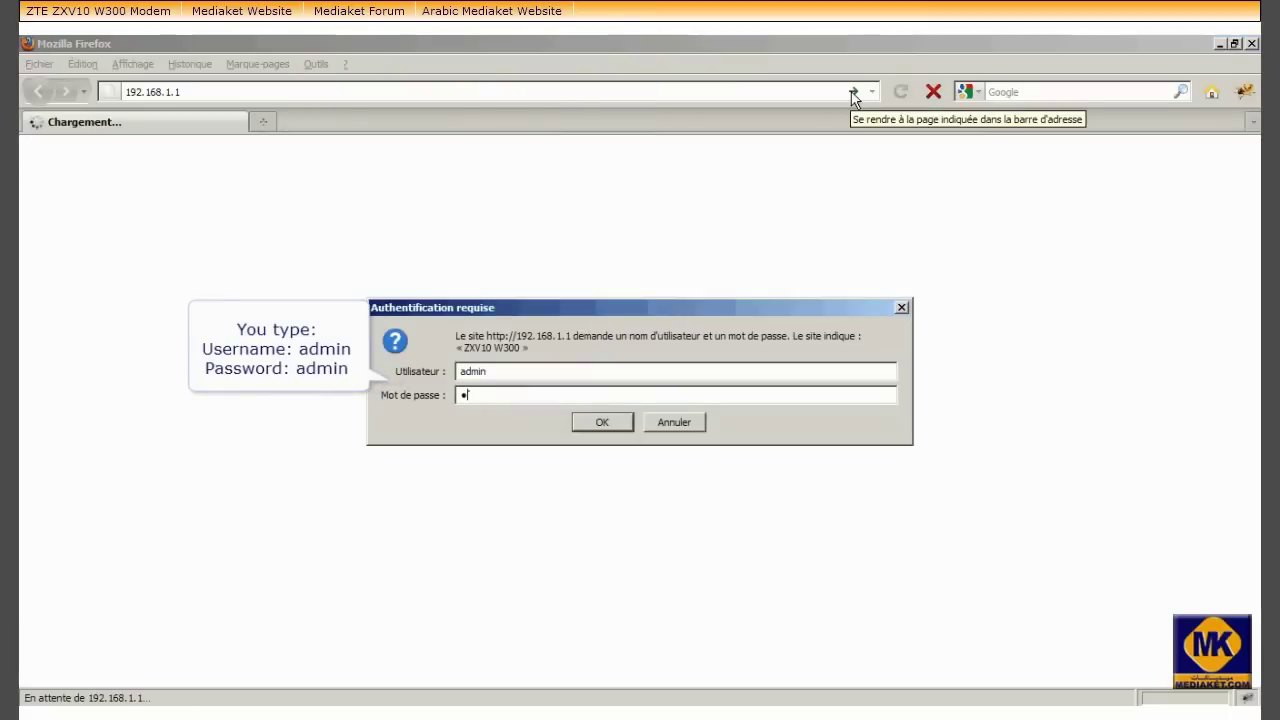
type("dm")
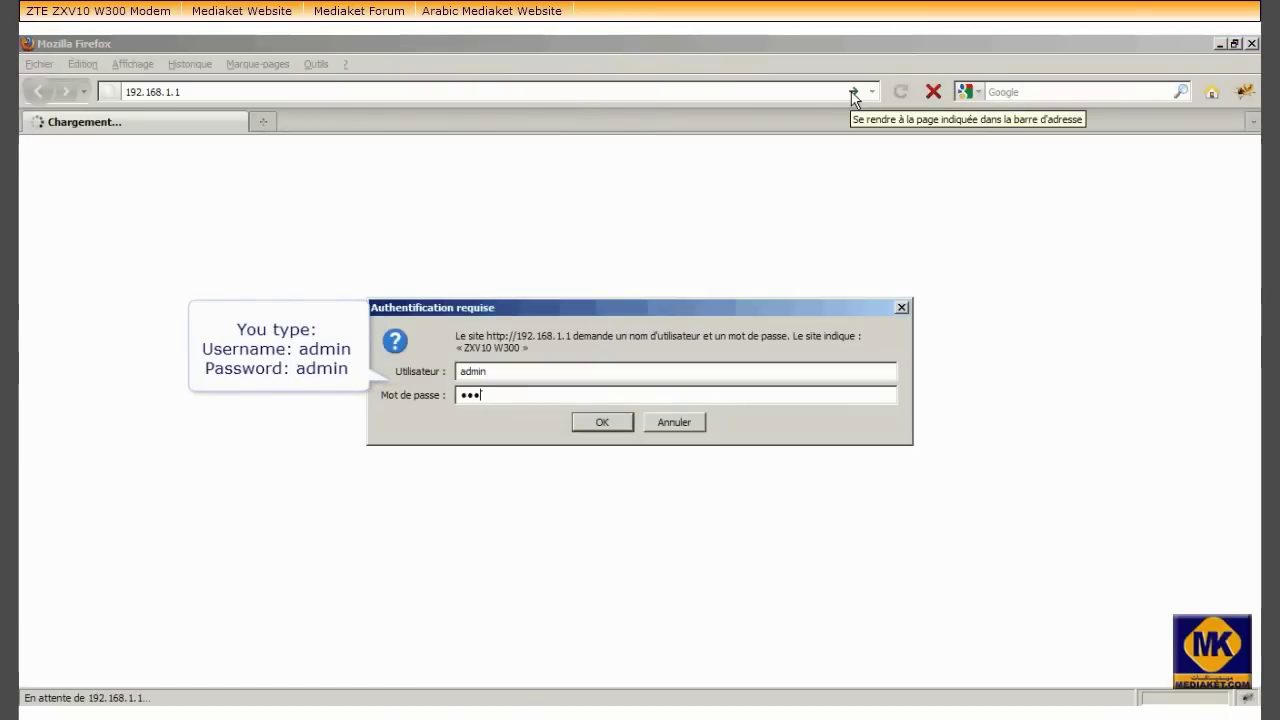
type("in")
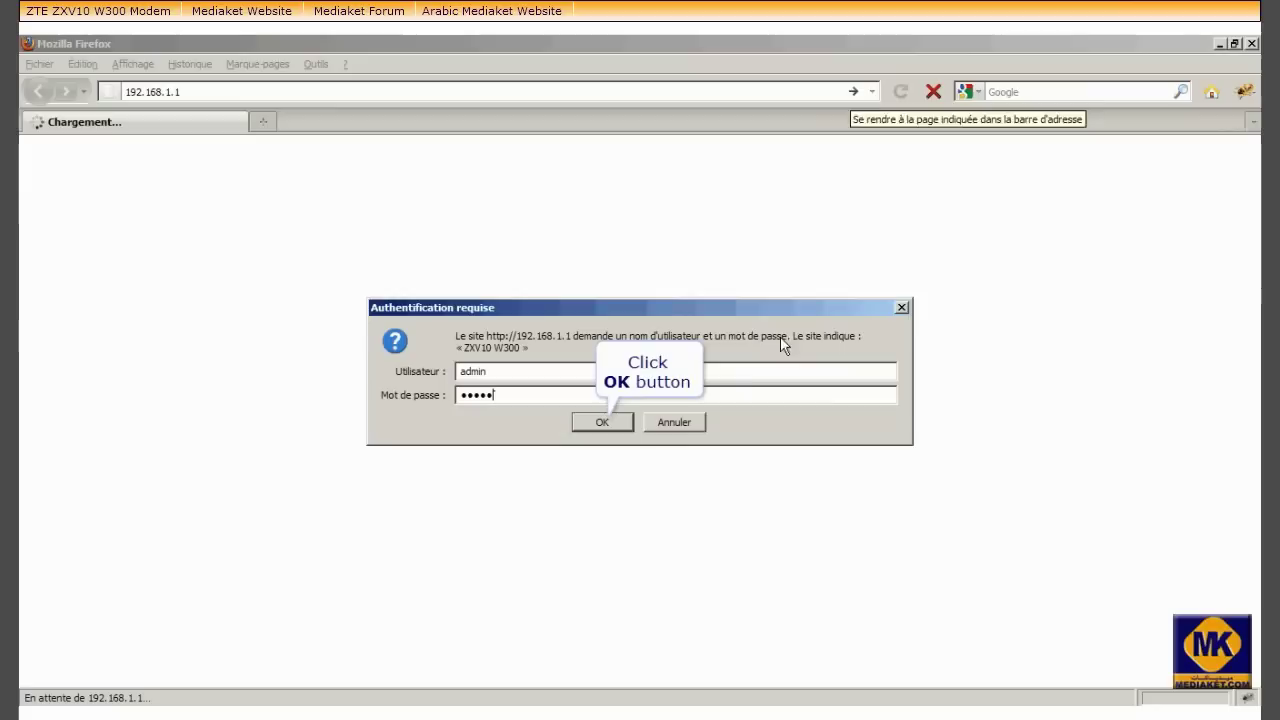
- Submit the login, open Interface Setup, and go to the VCI field (VPI 0, VCI 38)
left_click(603, 423)
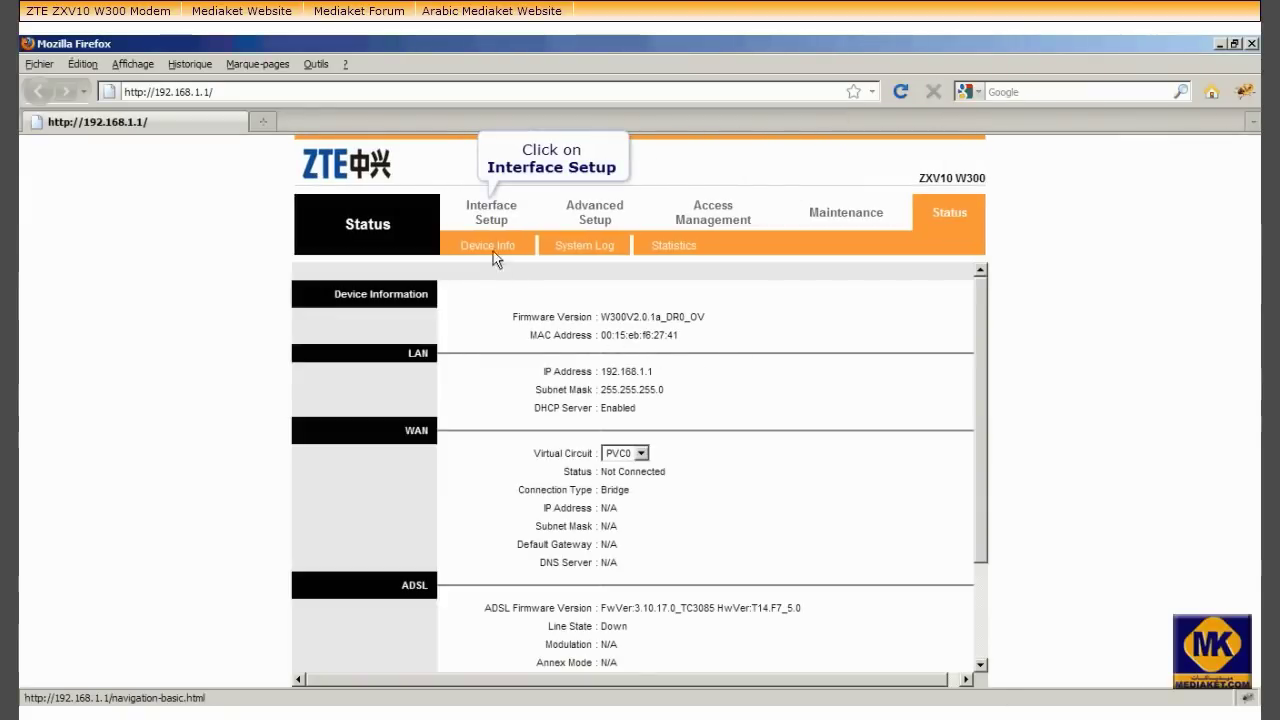
left_click(490, 214)
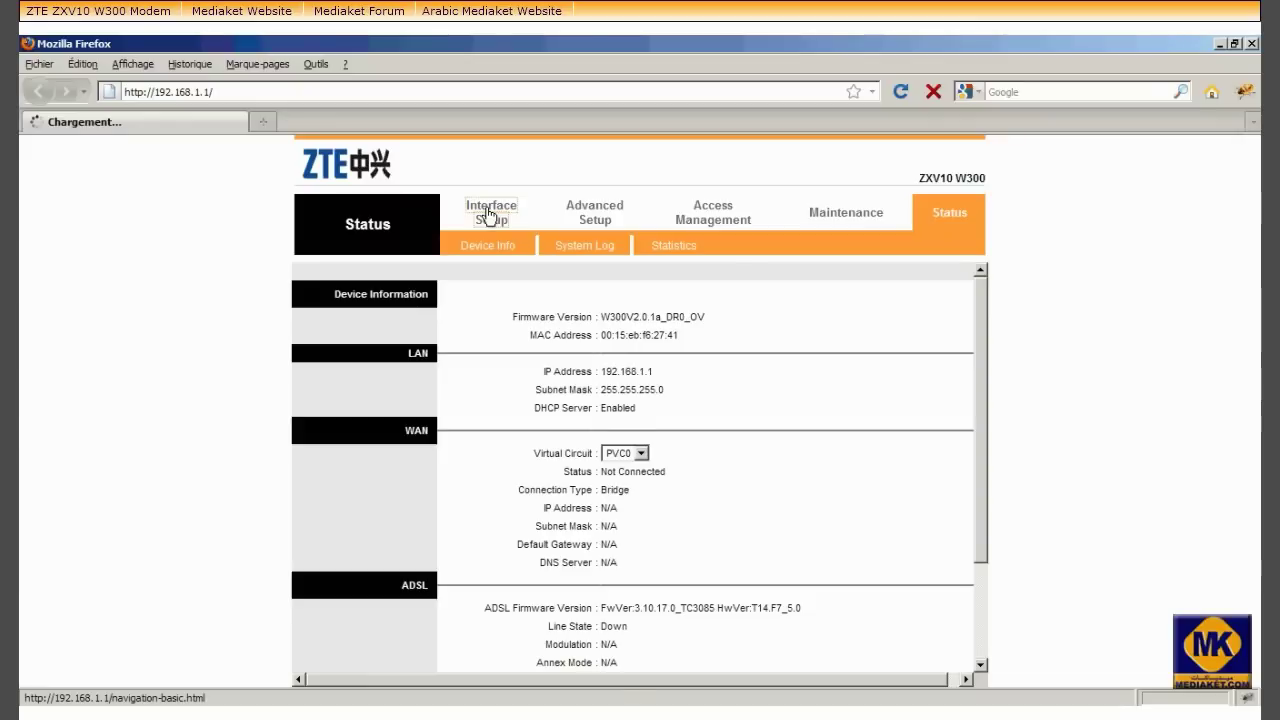
left_click(605, 371)
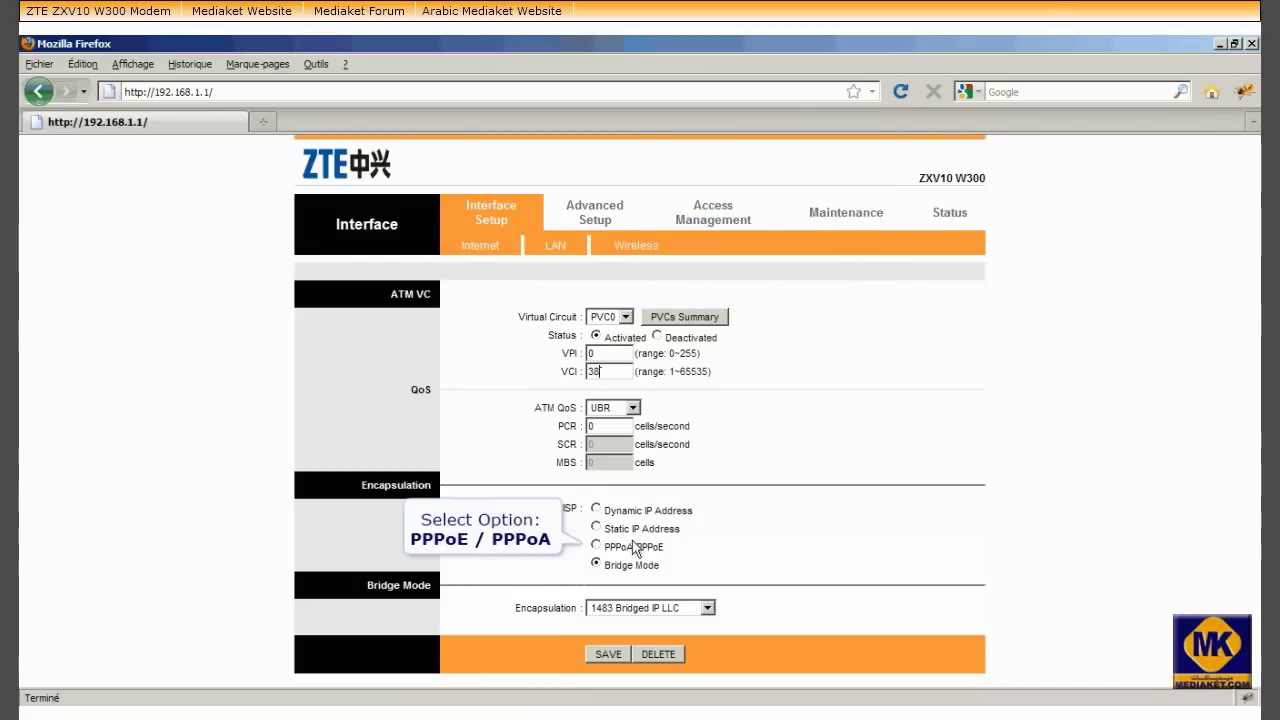
- Switch the connection to PPPoA/PPPoE, enter the provider's username and password, and save
left_click(599, 547)
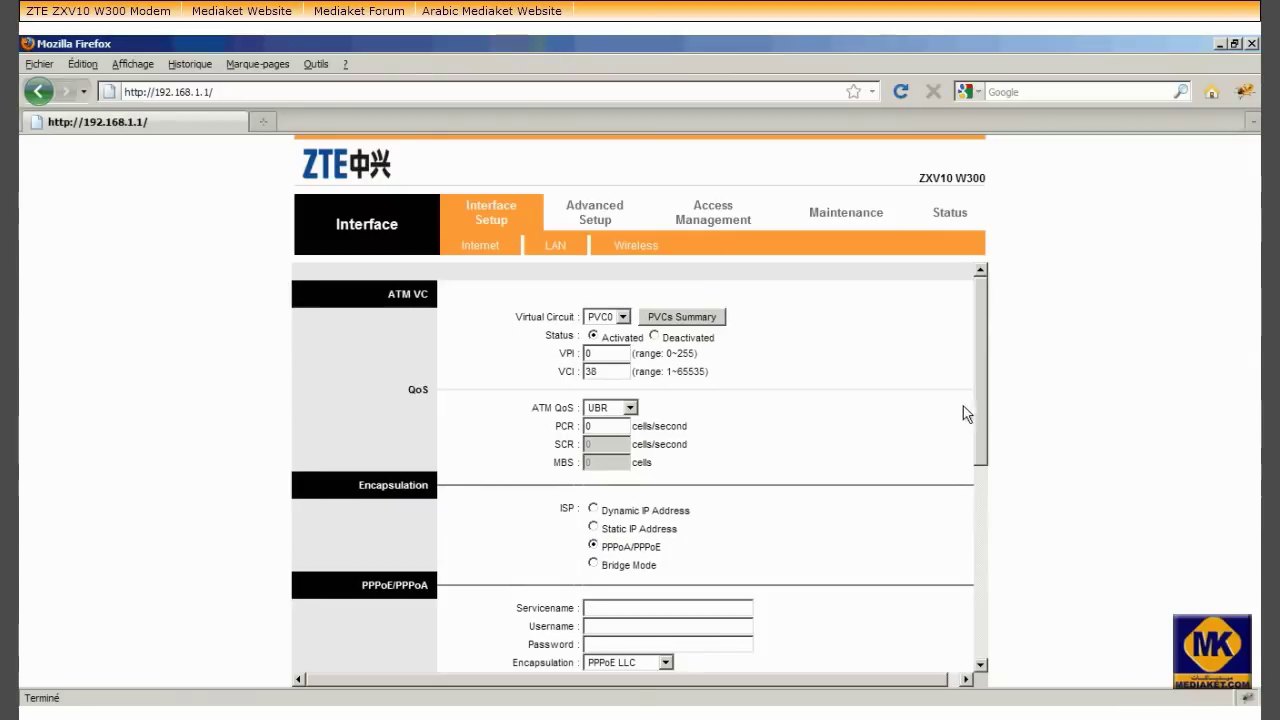
scroll(978, 375, "down", 4)
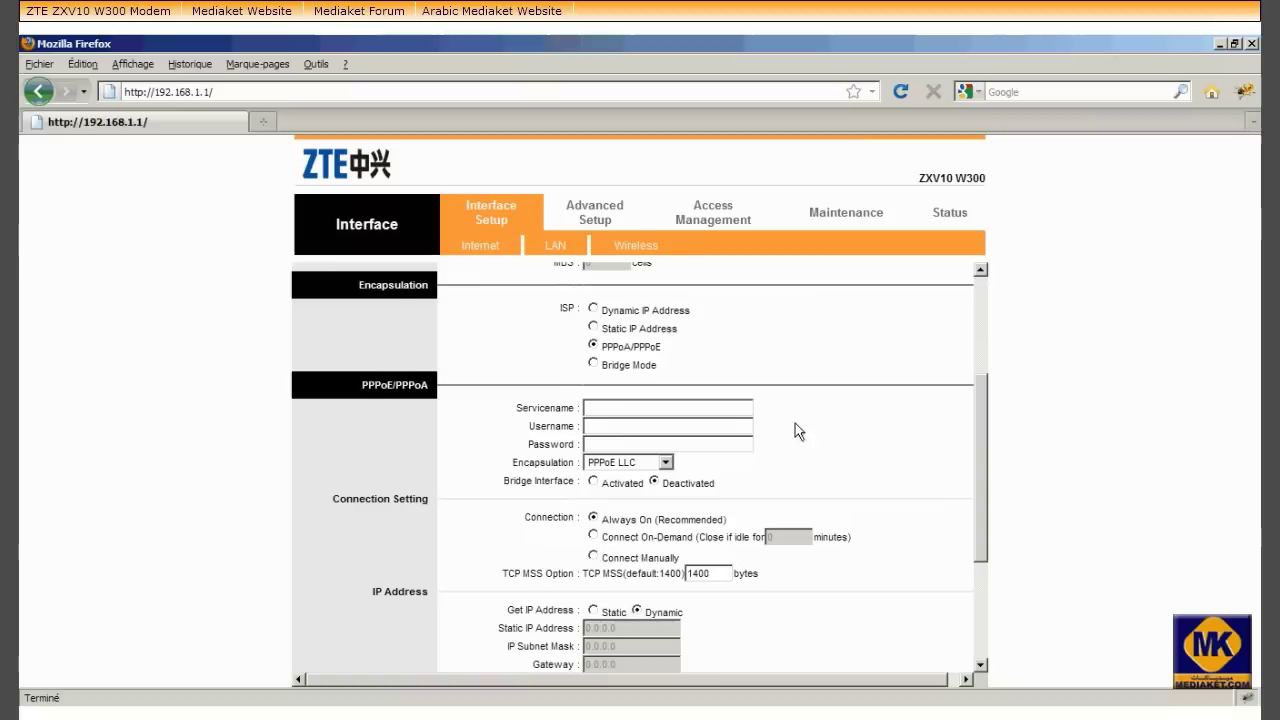
left_click(596, 427)
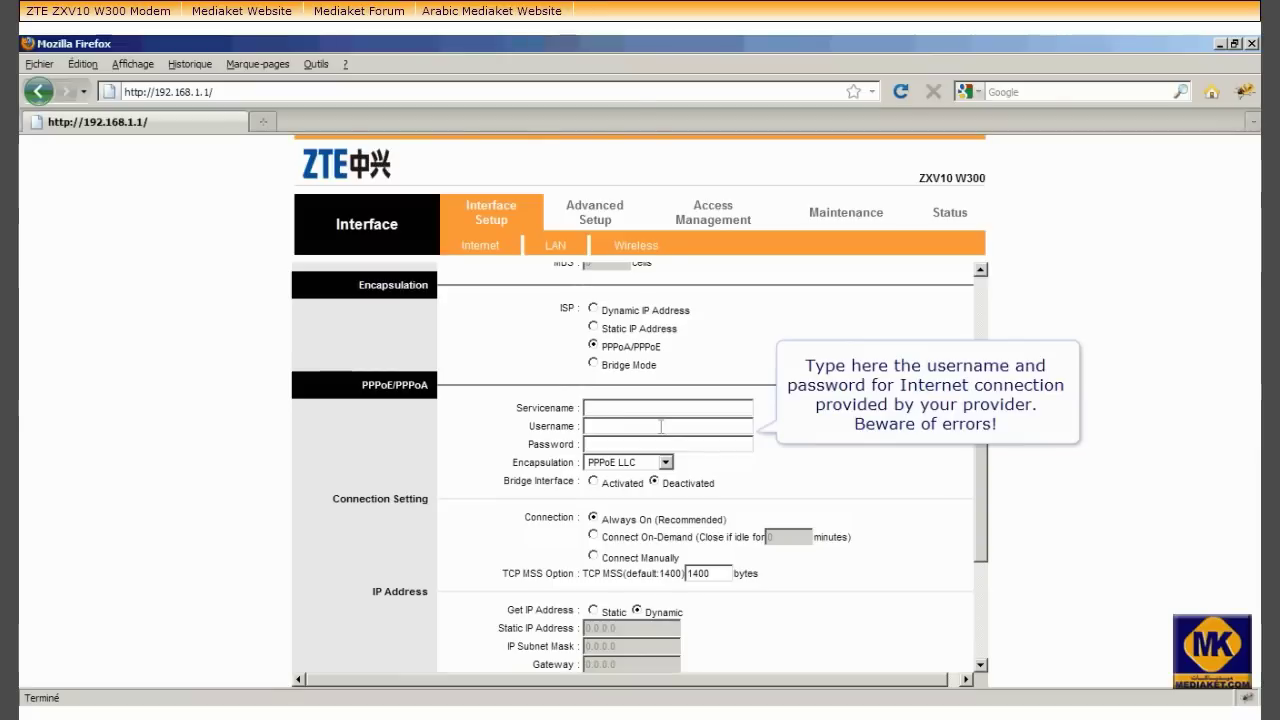
type("mediaket")
left_click(617, 444)
type("*********")
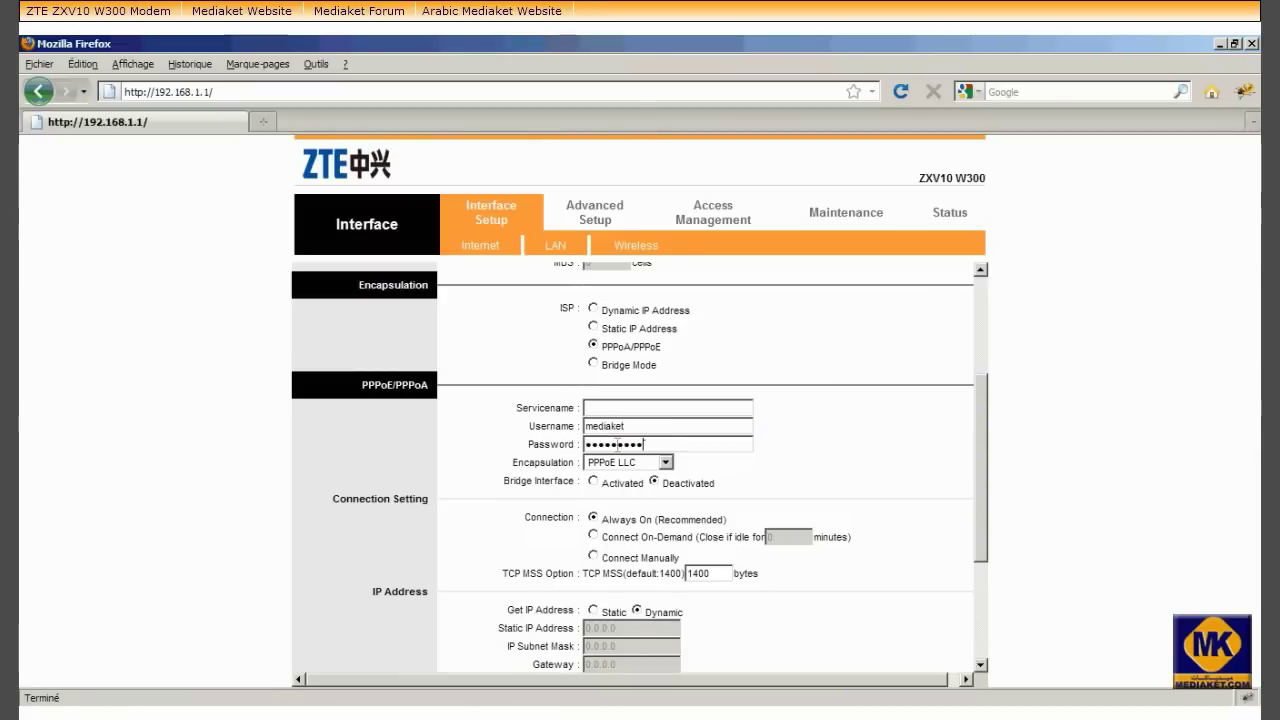
left_click_drag(977, 449, 976, 561)
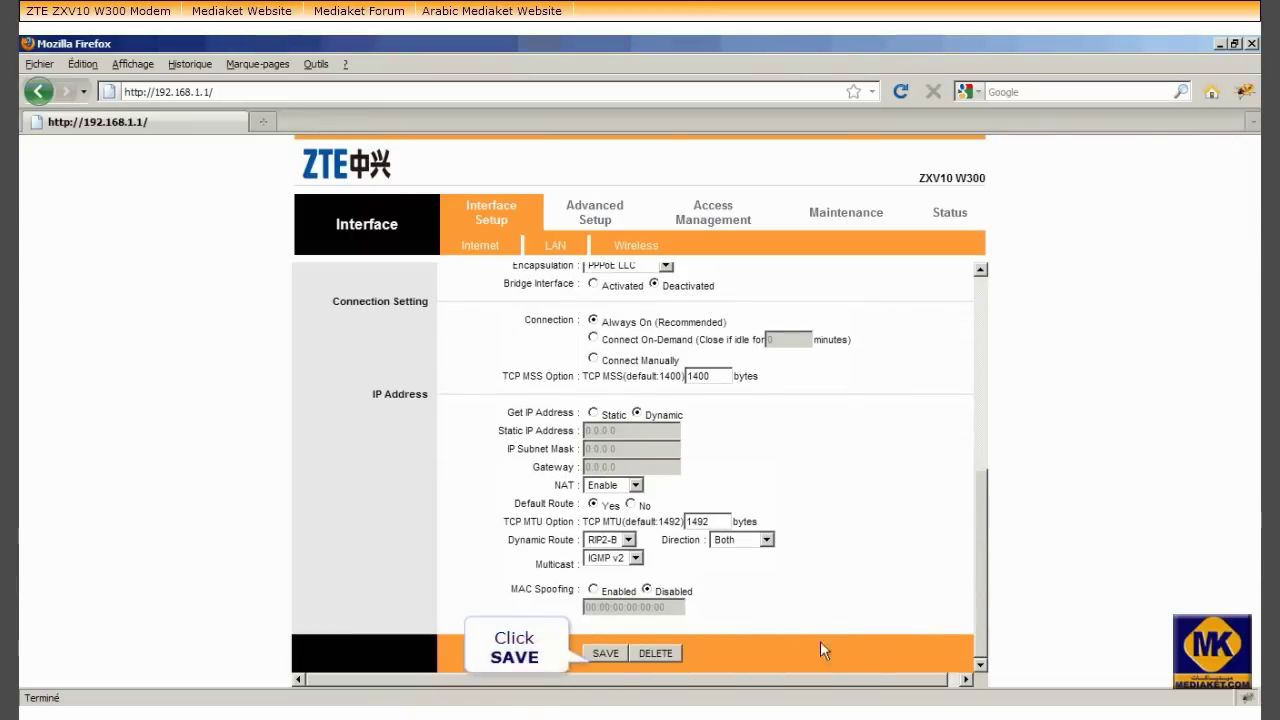
left_click(603, 653)
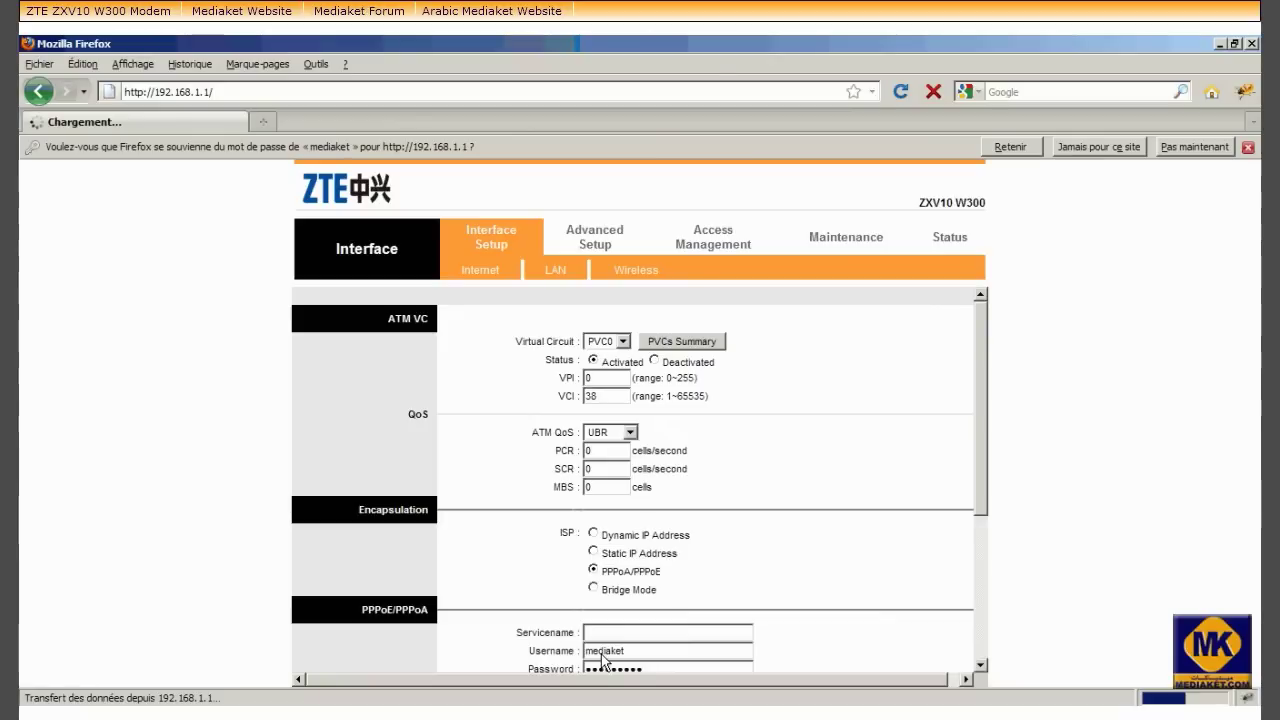
- In Wireless settings, set the channel country to ALGERIA and keep transmit power at High
left_click(636, 273)
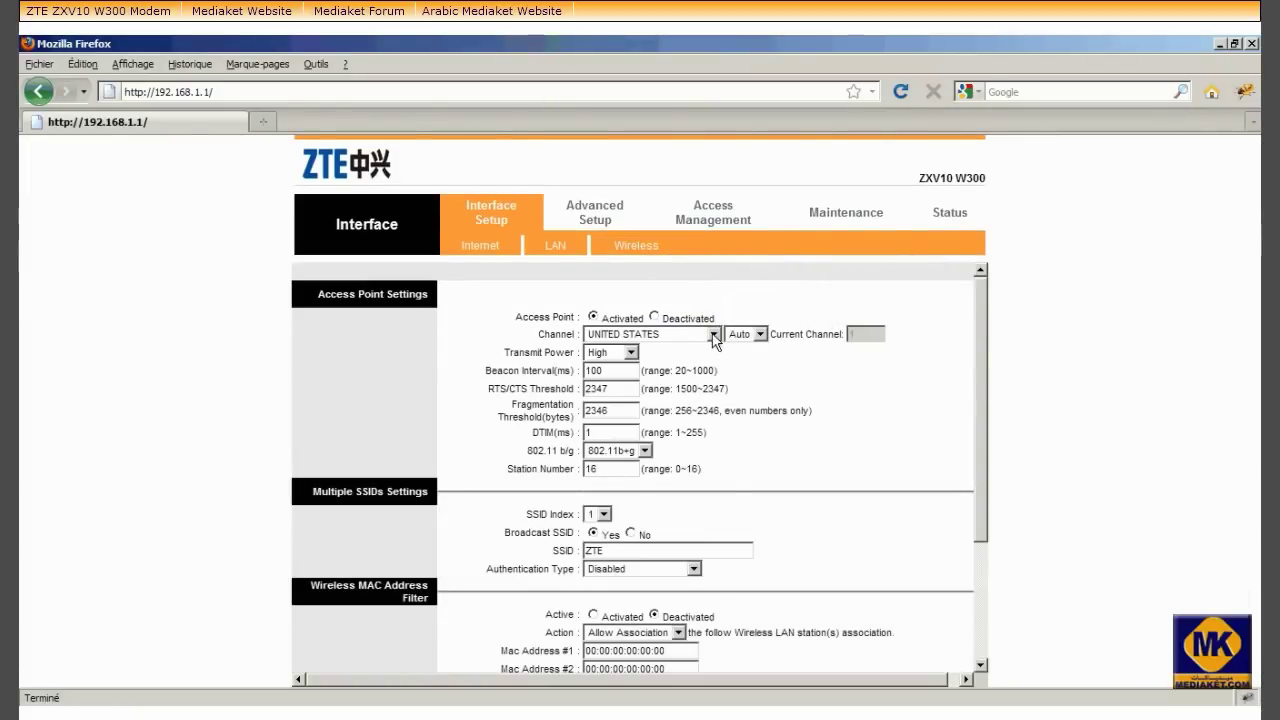
left_click(713, 334)
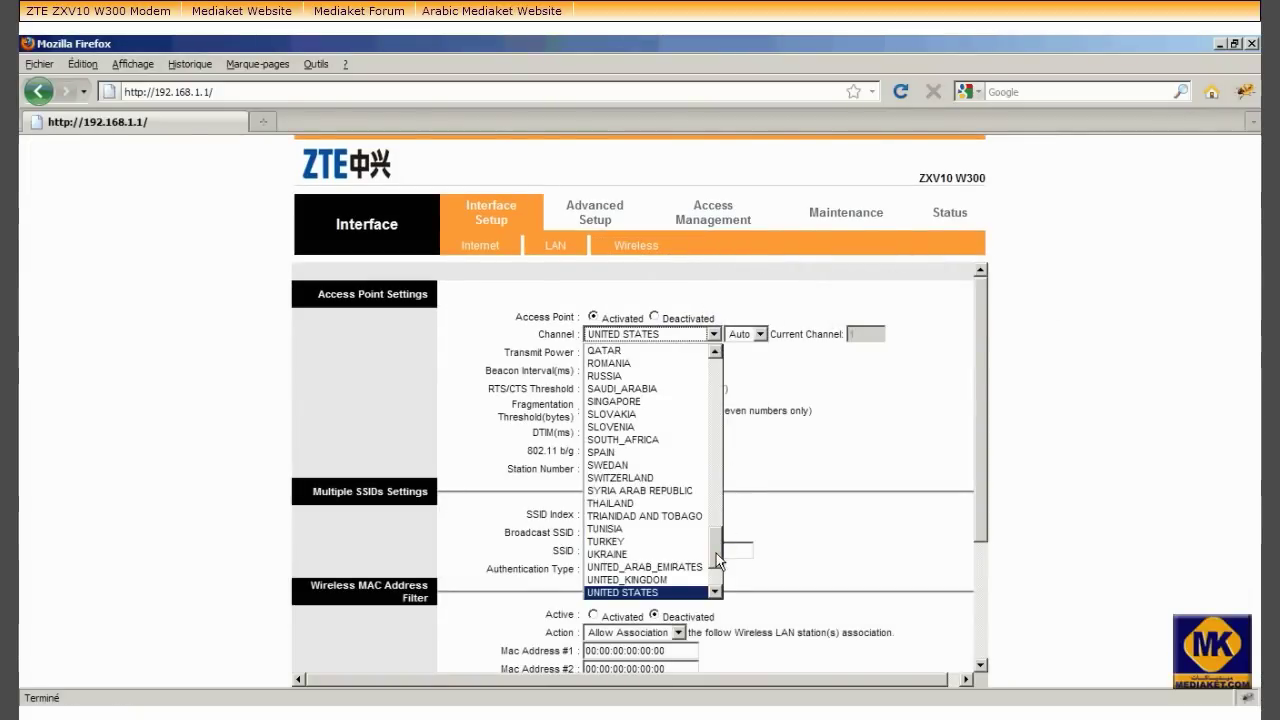
scroll(664, 493, "up", 20)
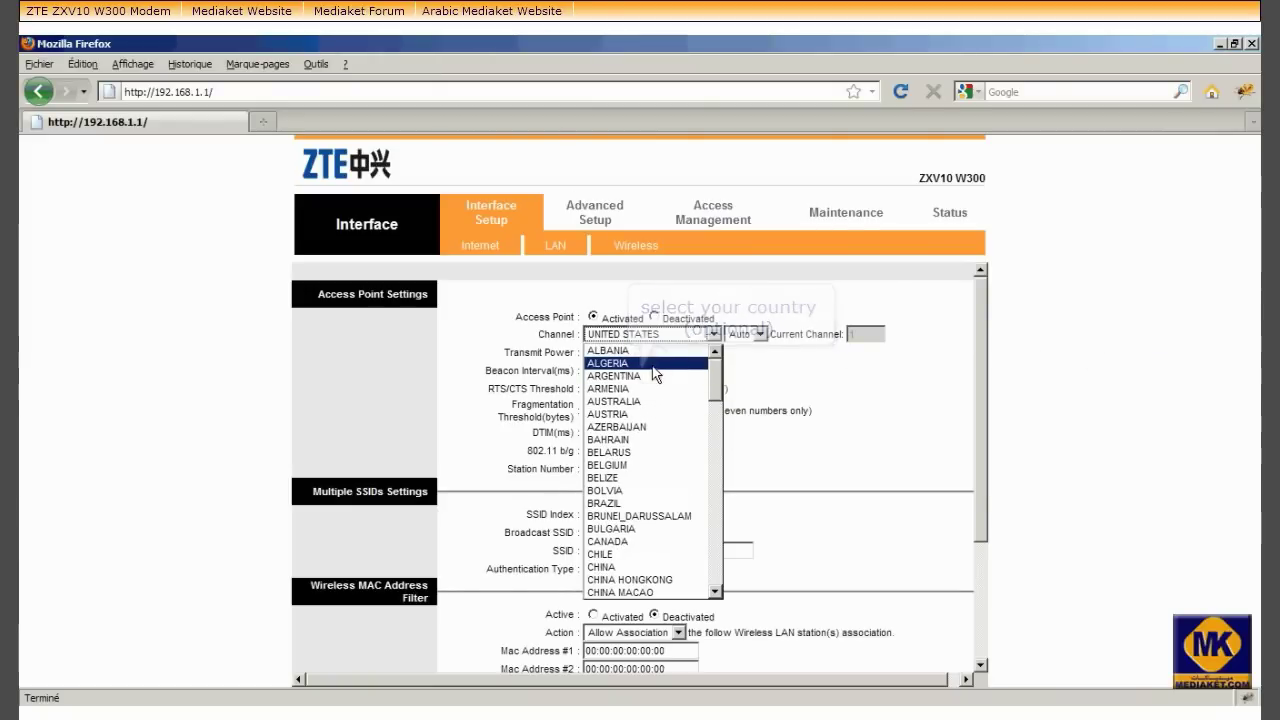
left_click(653, 366)
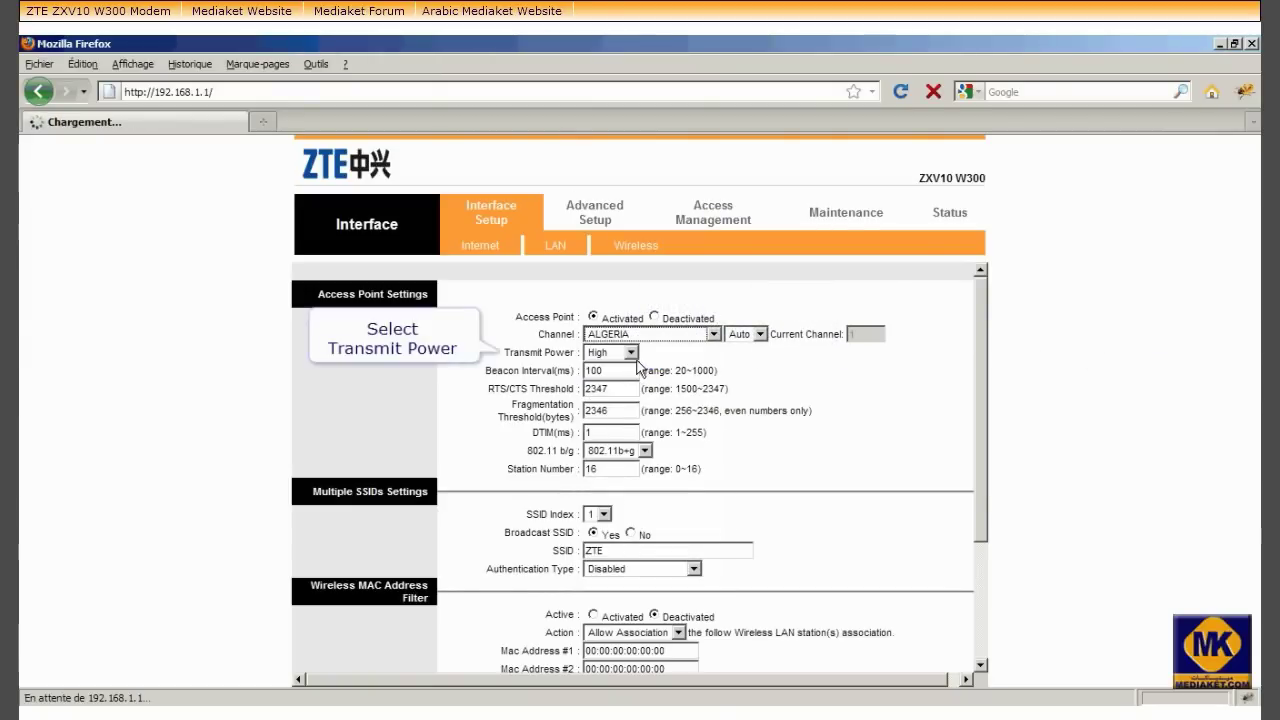
left_click(631, 353)
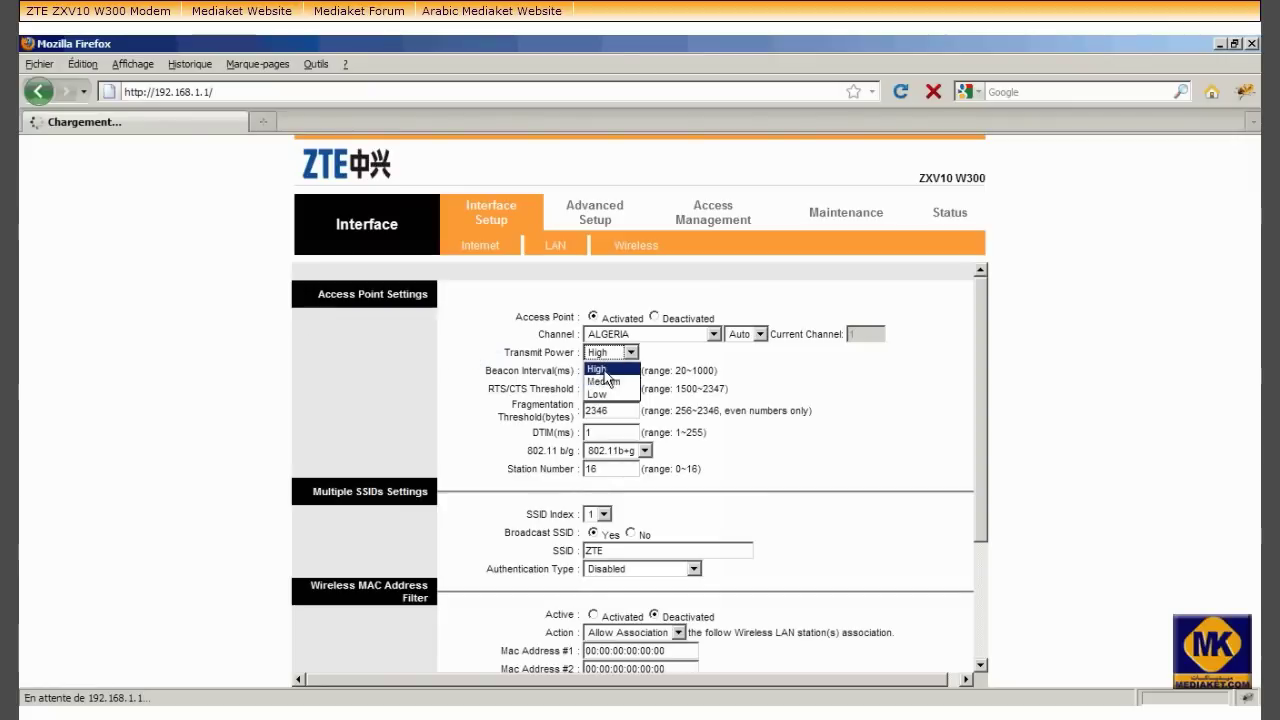
left_click(606, 370)
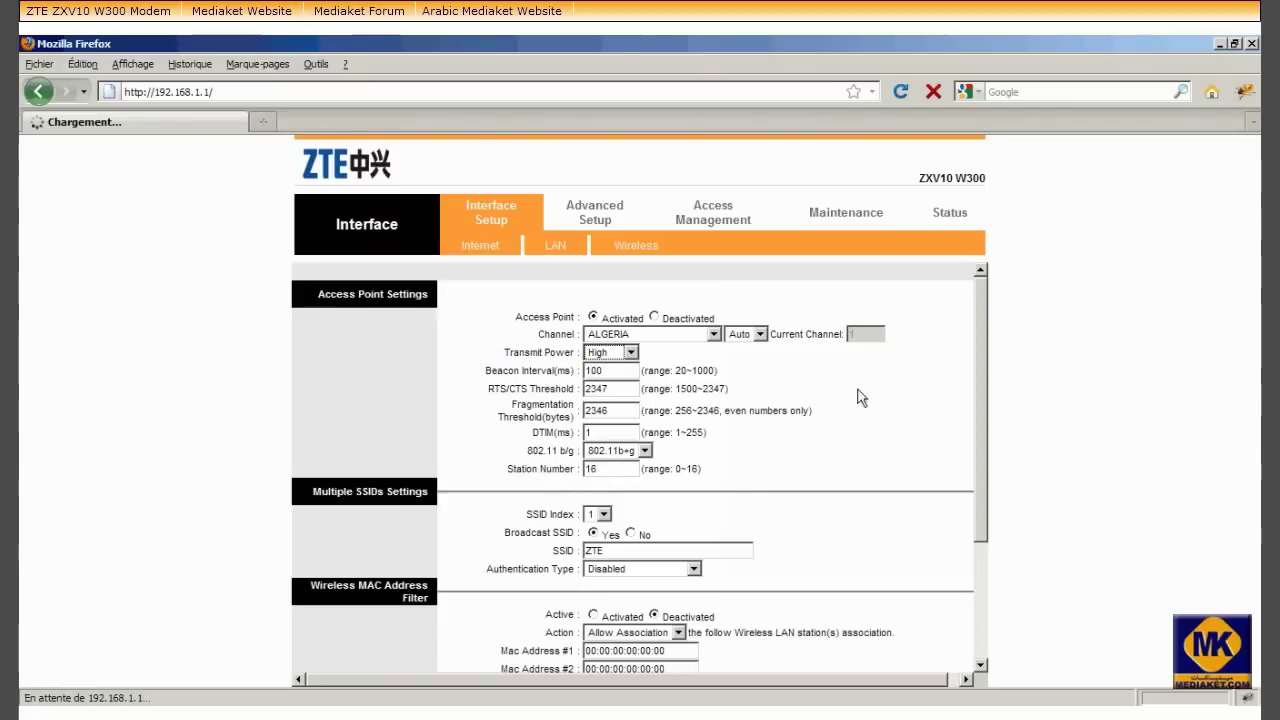
scroll(976, 398, "down", 3)
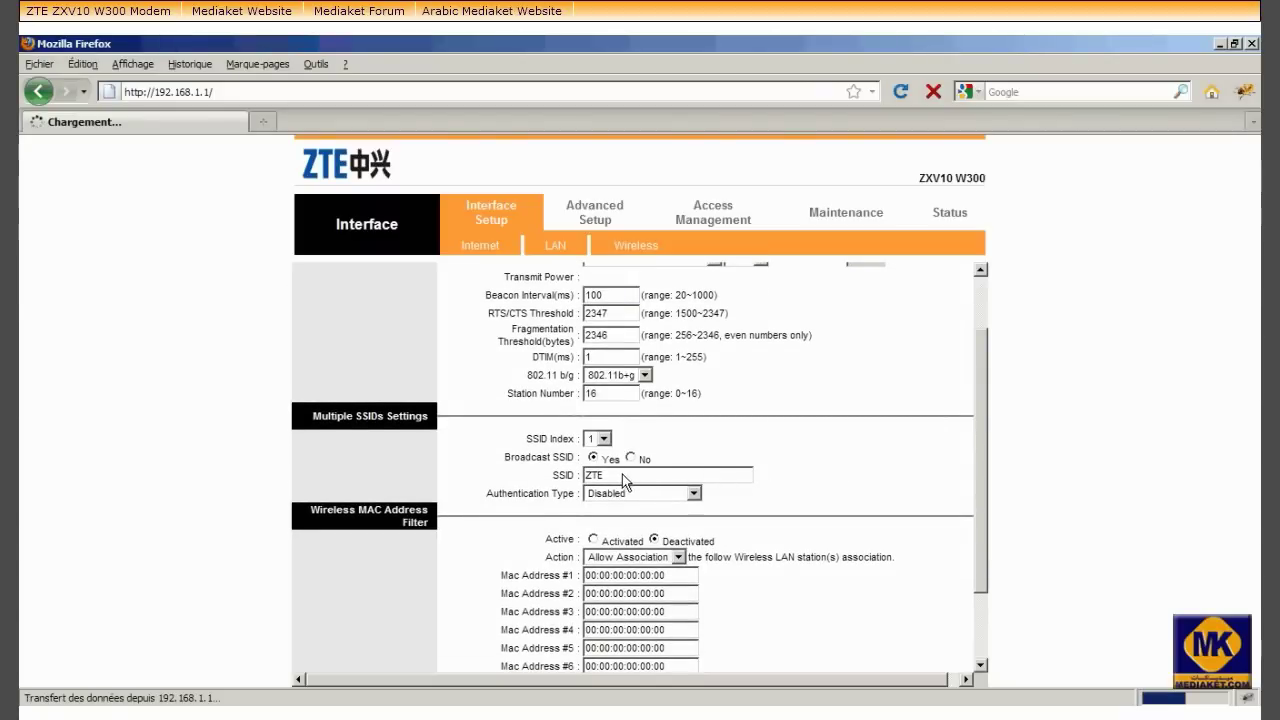
- Rename the wireless network from ZTE to Mediaket_WL and set authentication to WPA-PSK
scroll(617, 480, "down", 5)
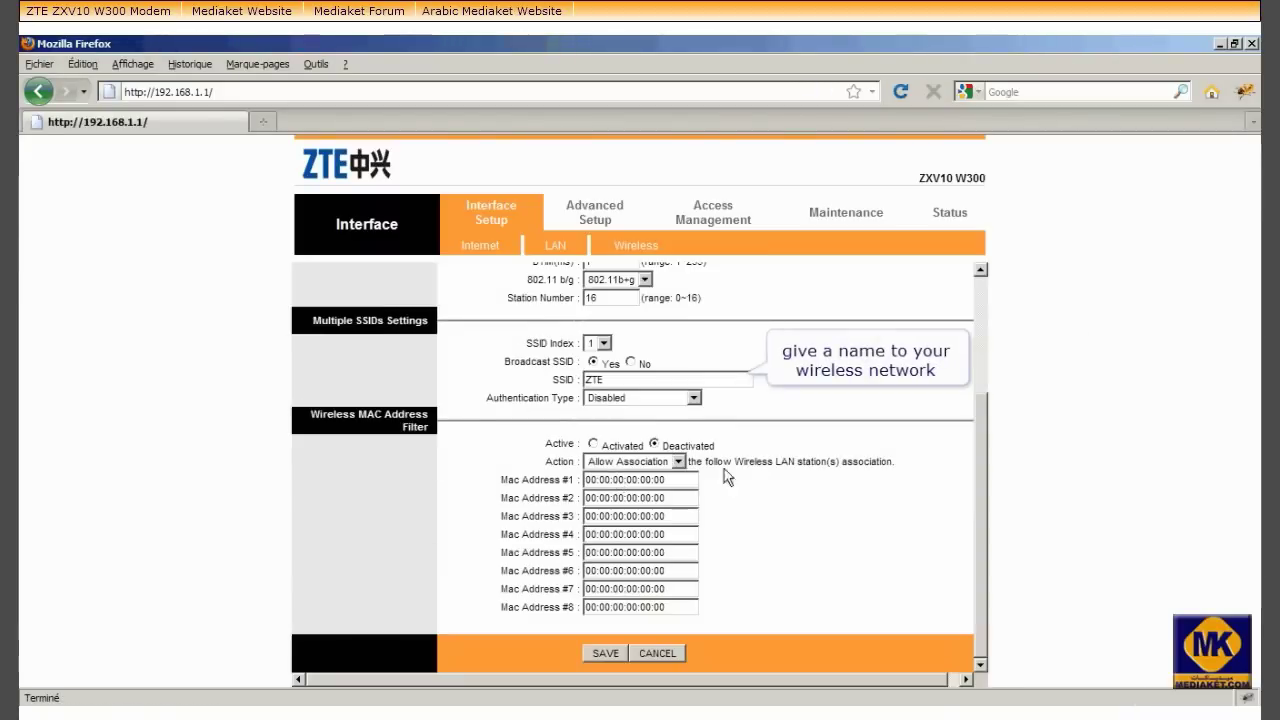
double_click(619, 380)
type("Mediaket_WL")
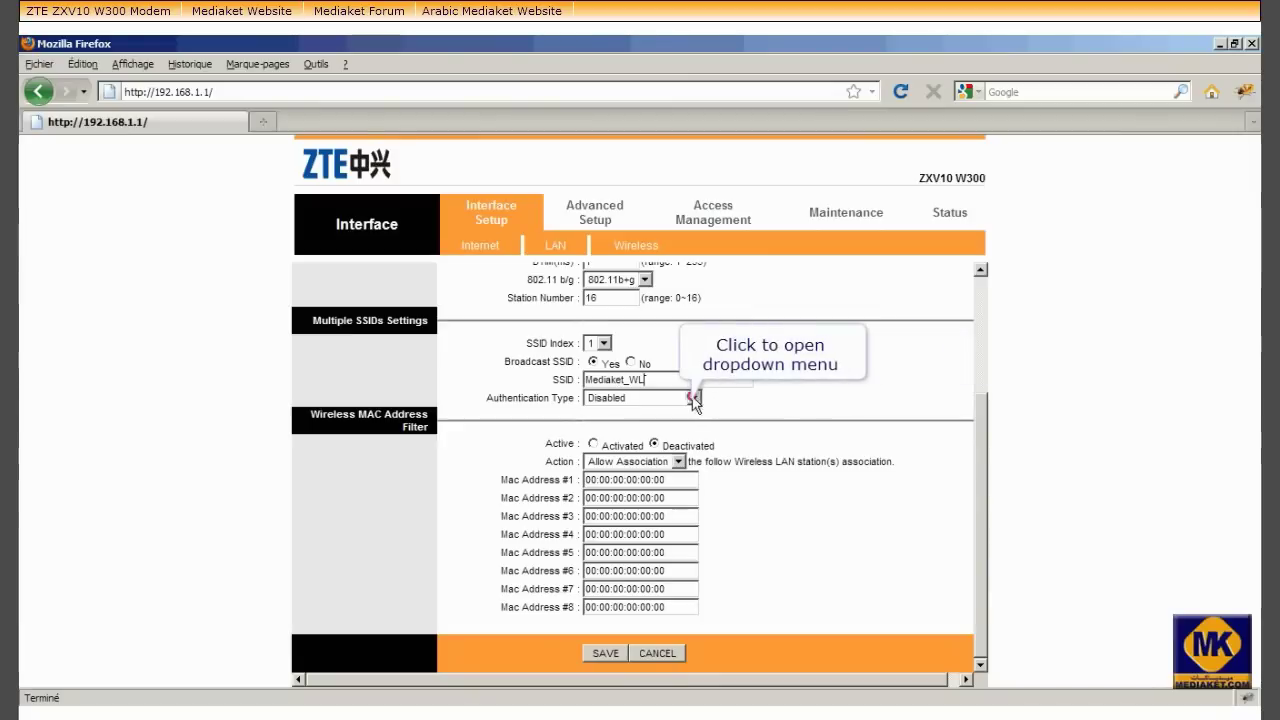
left_click(694, 398)
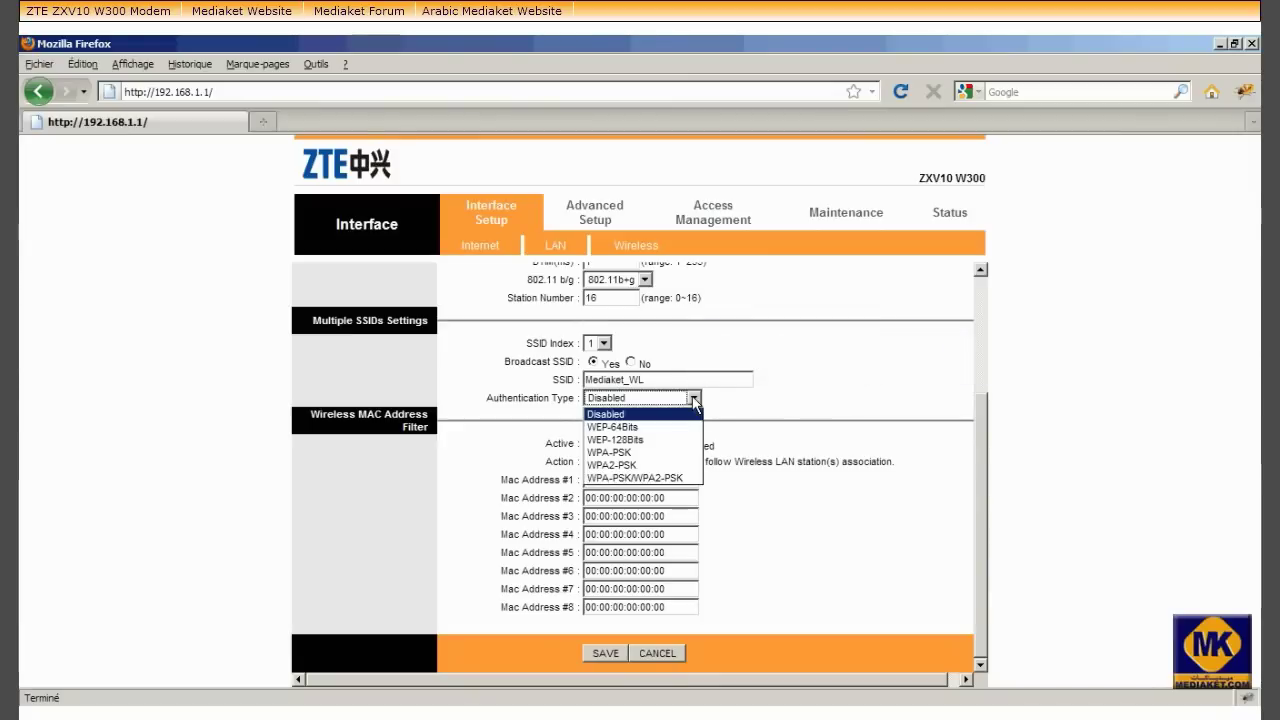
left_click(626, 453)
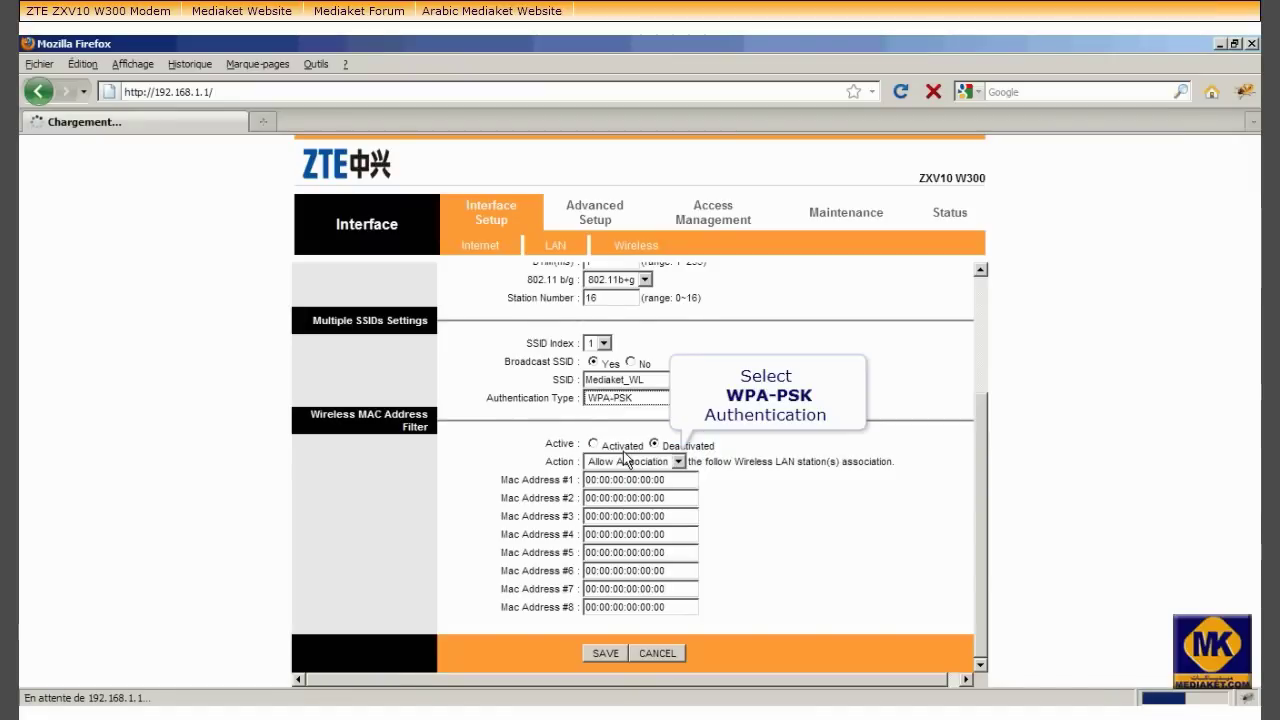
- Enter the Wi-Fi pre-shared key and save the wireless settings
scroll(663, 424, "down", 4)
left_click(643, 426)
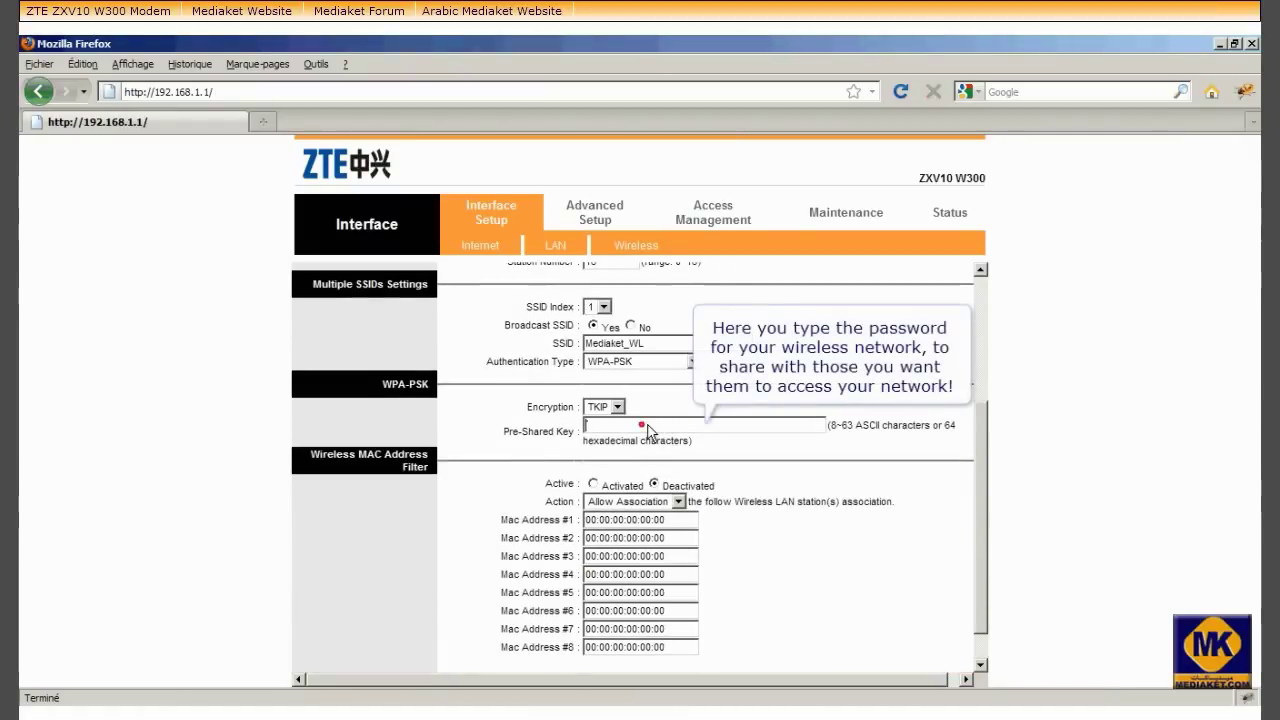
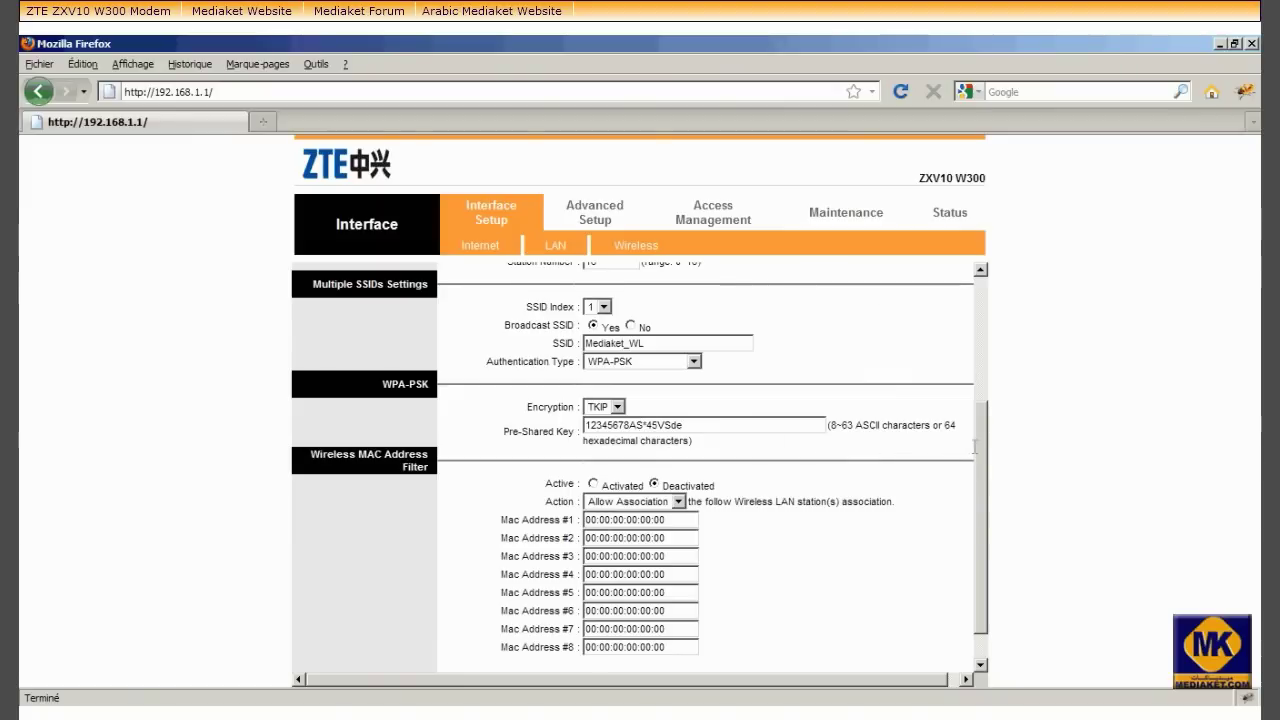
scroll(900, 590, "down", 1)
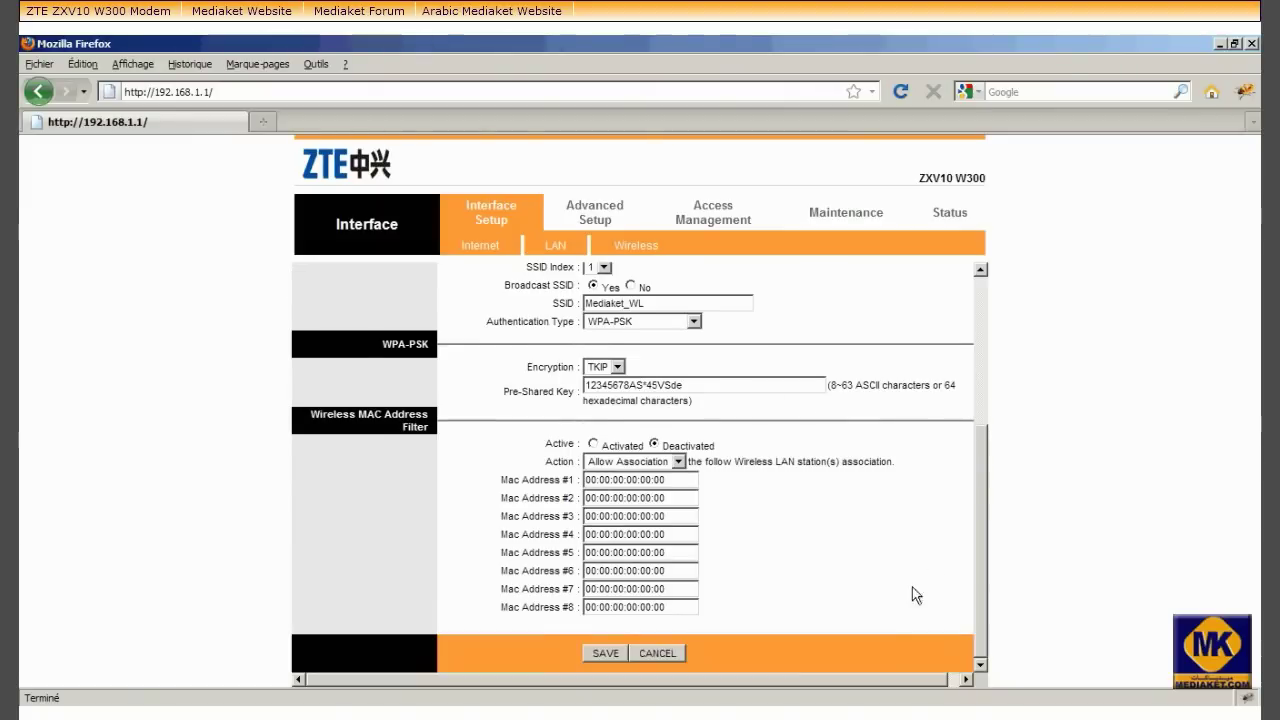
left_click(606, 653)
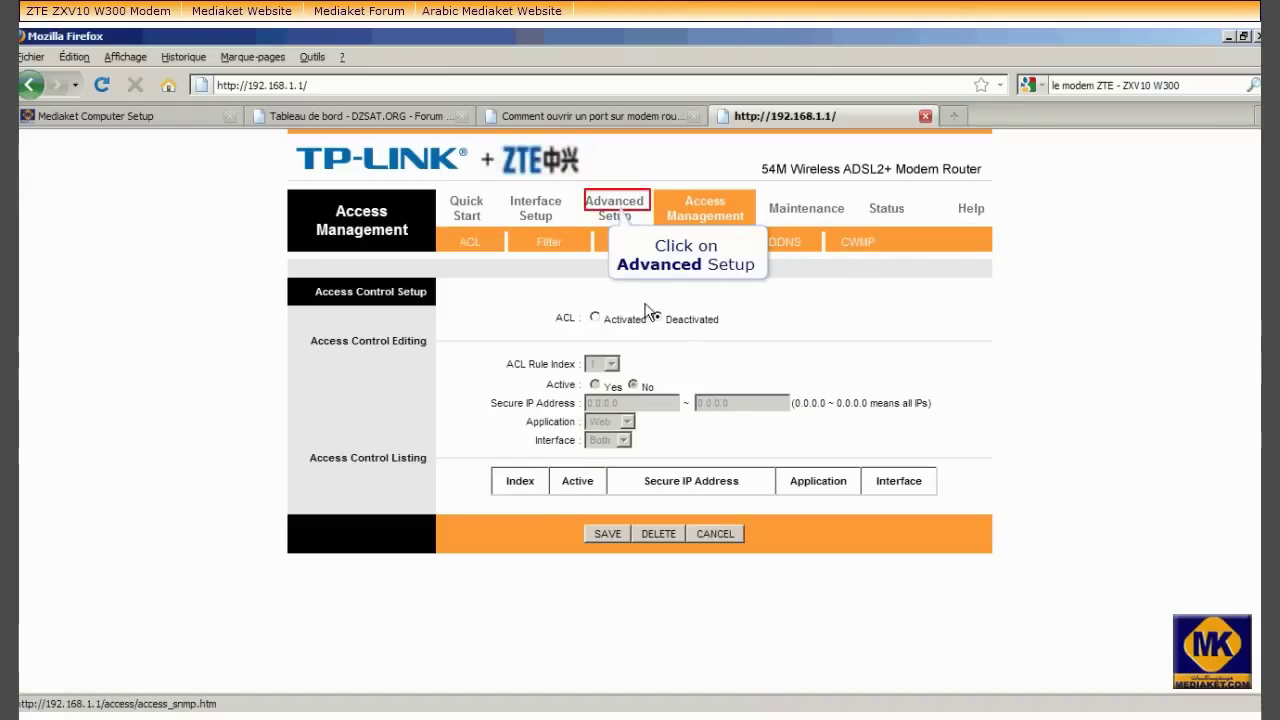
- Go to Advanced Setup > NAT > Virtual Server
left_click(614, 212)
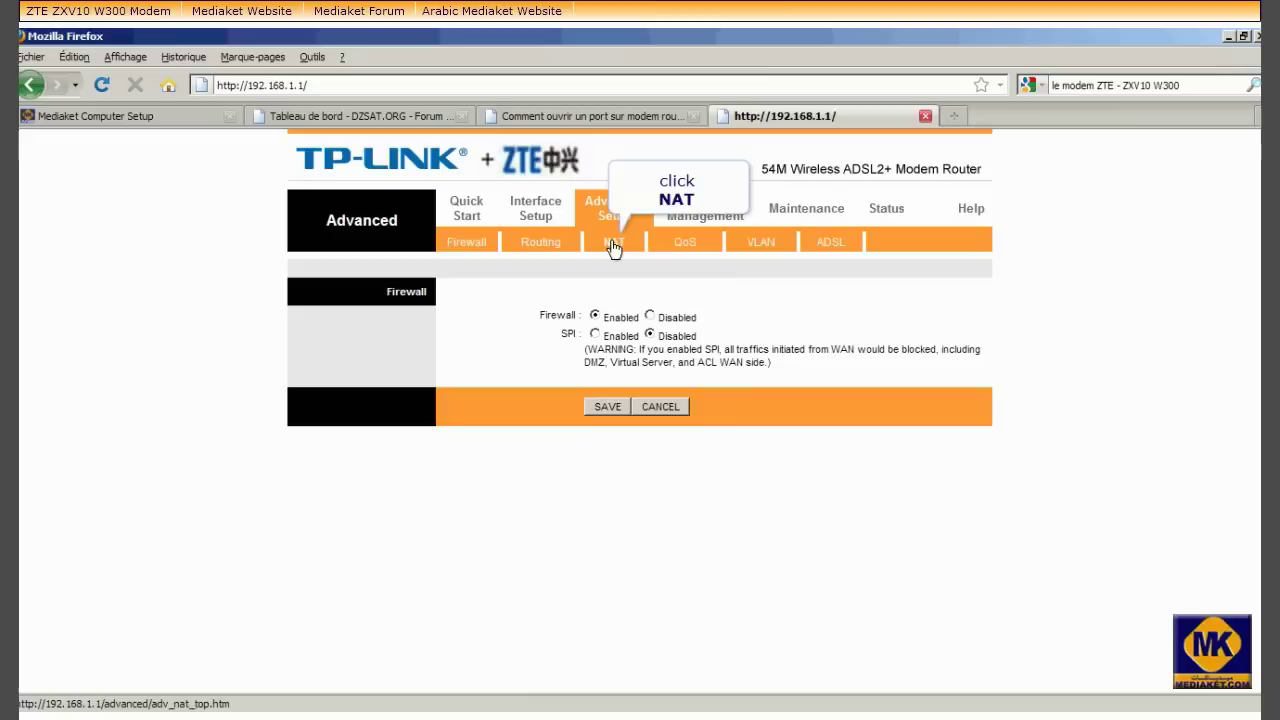
left_click(614, 245)
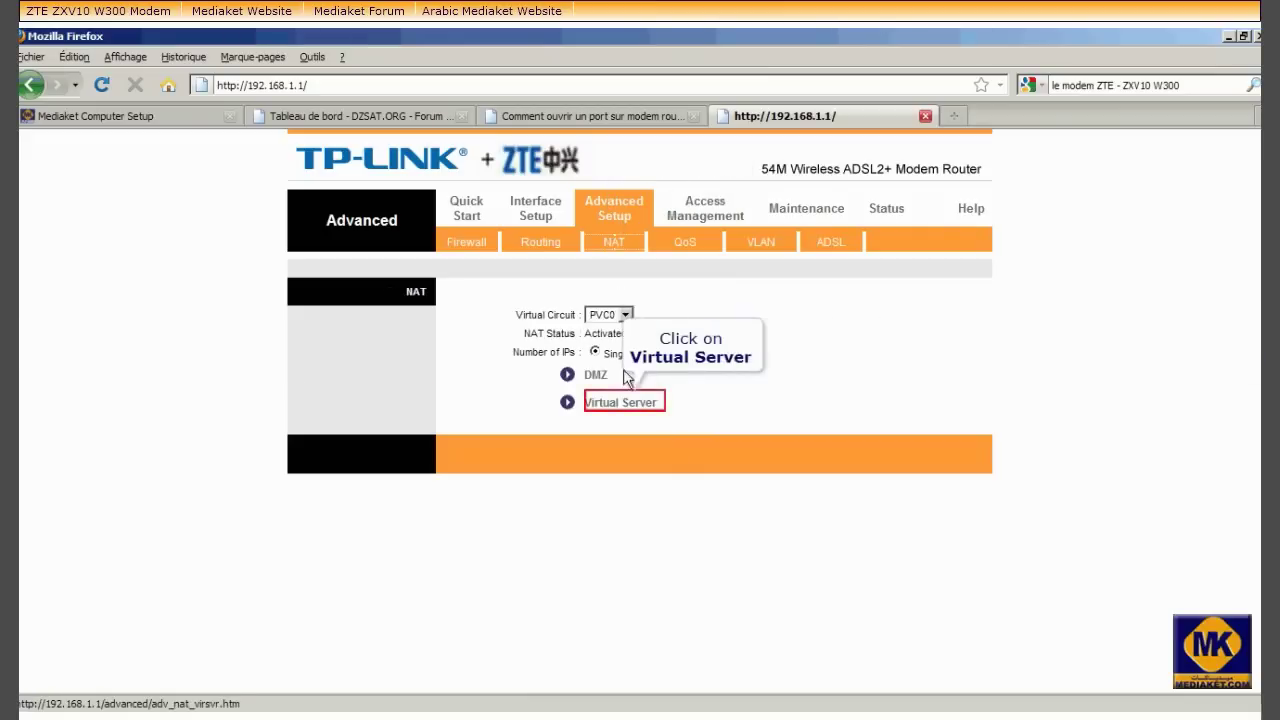
left_click(625, 404)
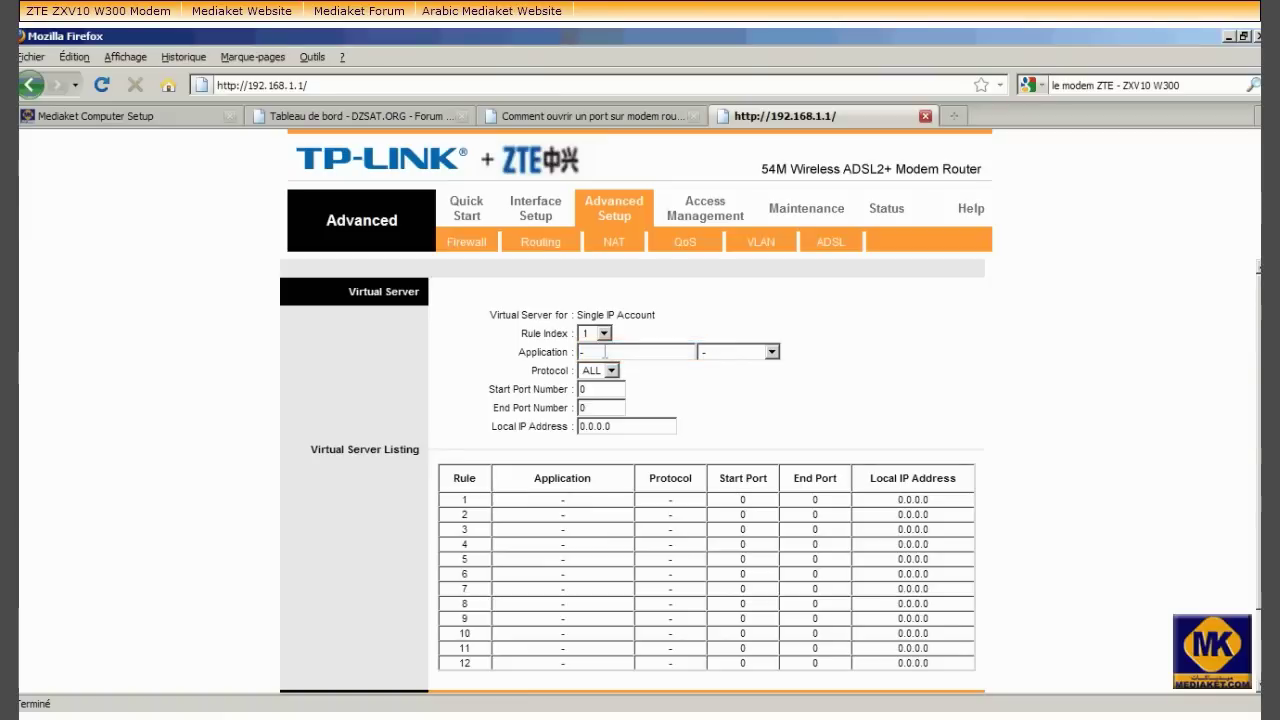
- Enter application name emule with start and end port 7620
left_click(600, 352)
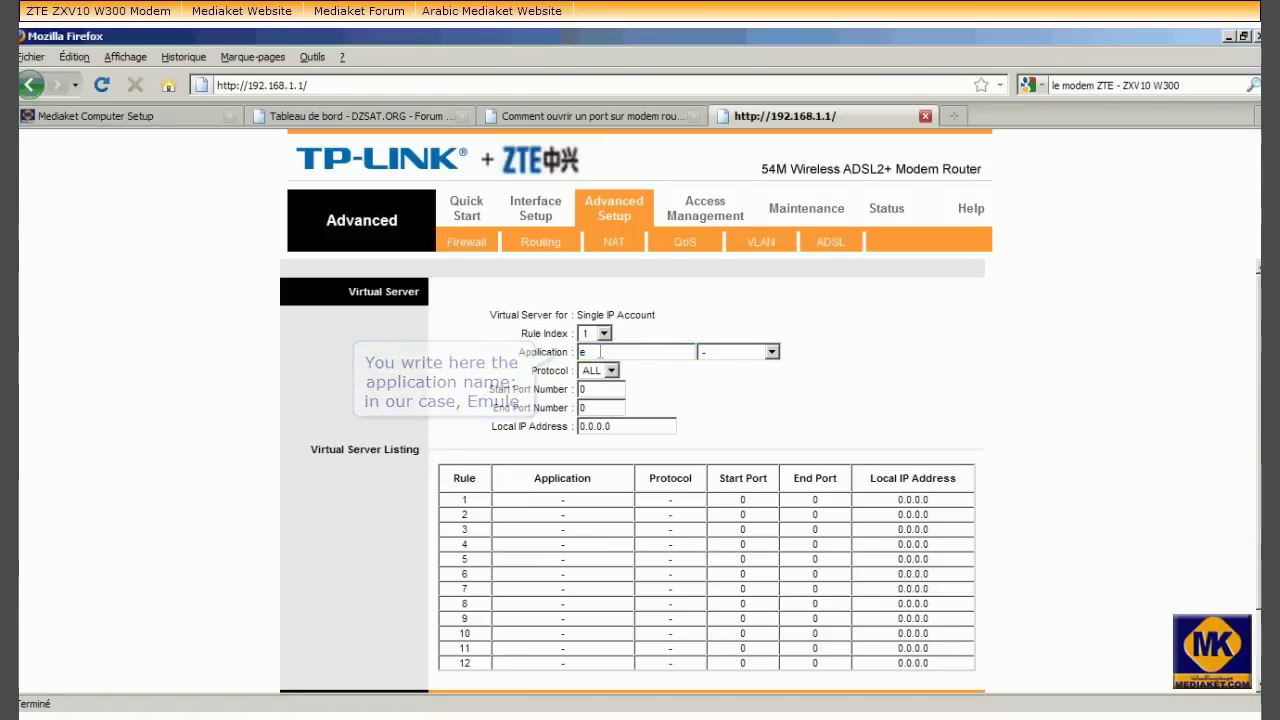
type("em")
left_click(630, 374)
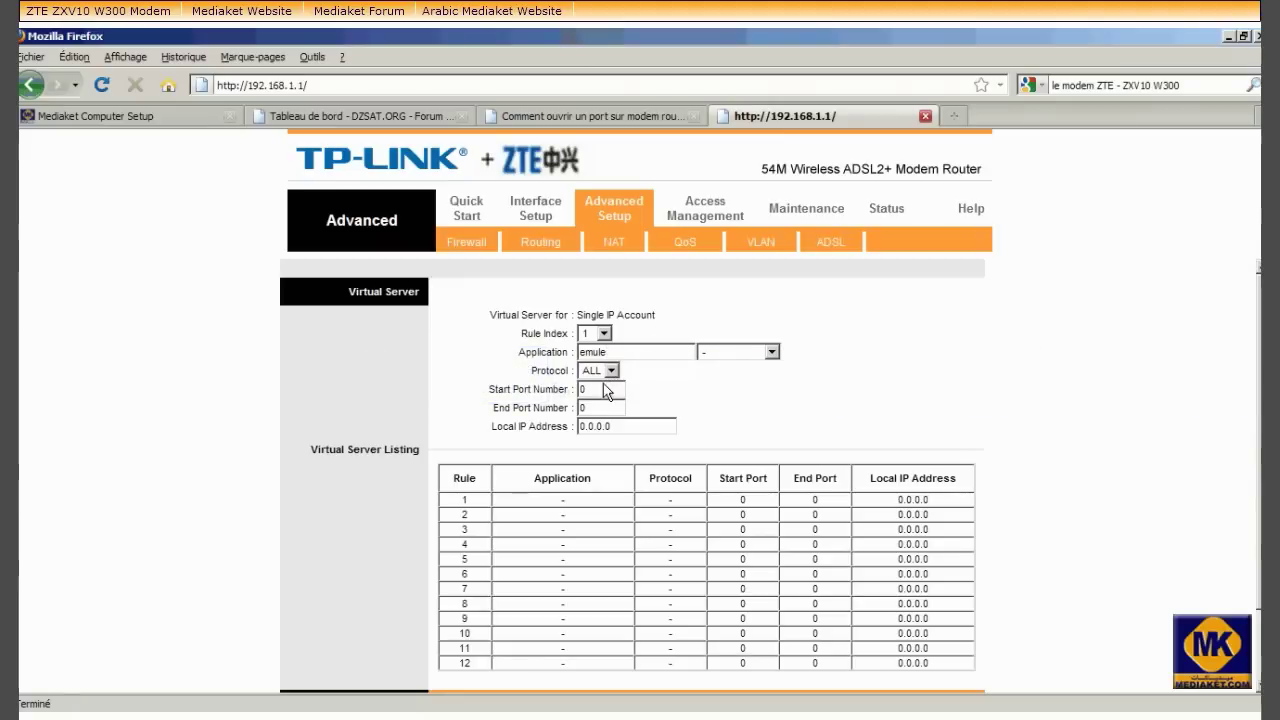
double_click(603, 394)
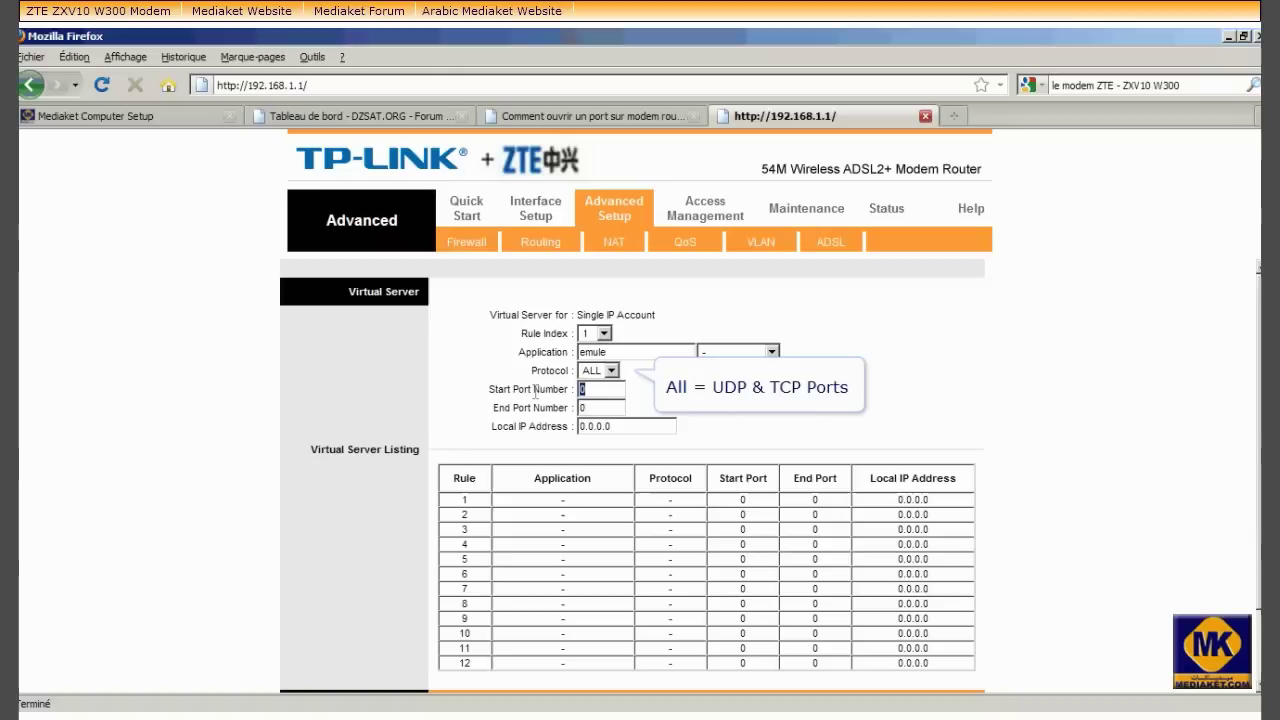
type("762")
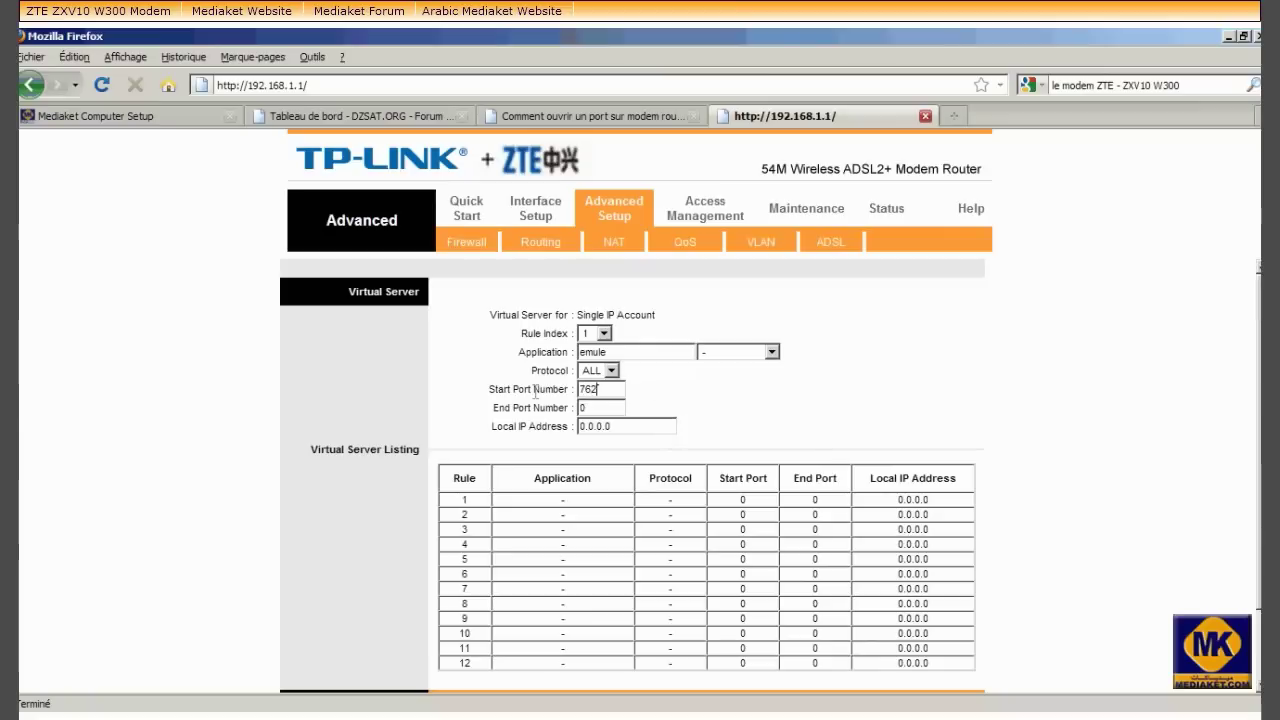
type("0")
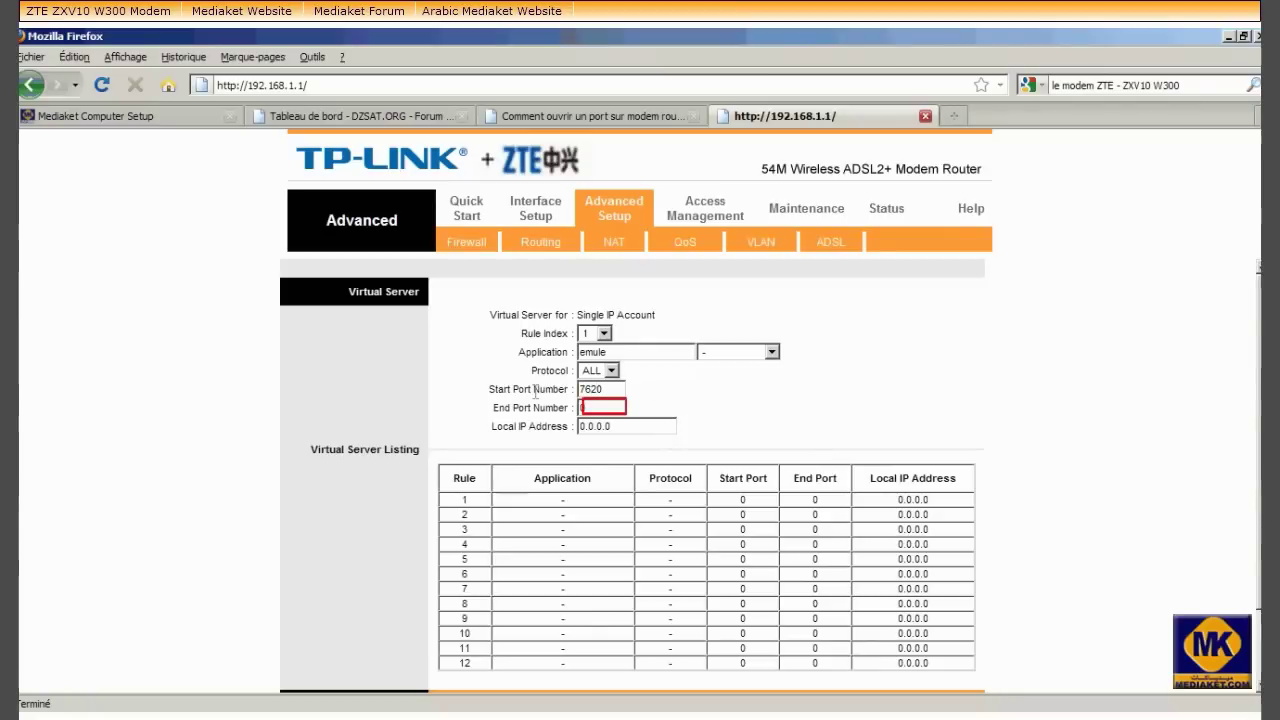
type("7620")
- Set the local IP to 192.168.1.2 and save forwarding rule 1
left_click(628, 427)
triple_click(628, 427)
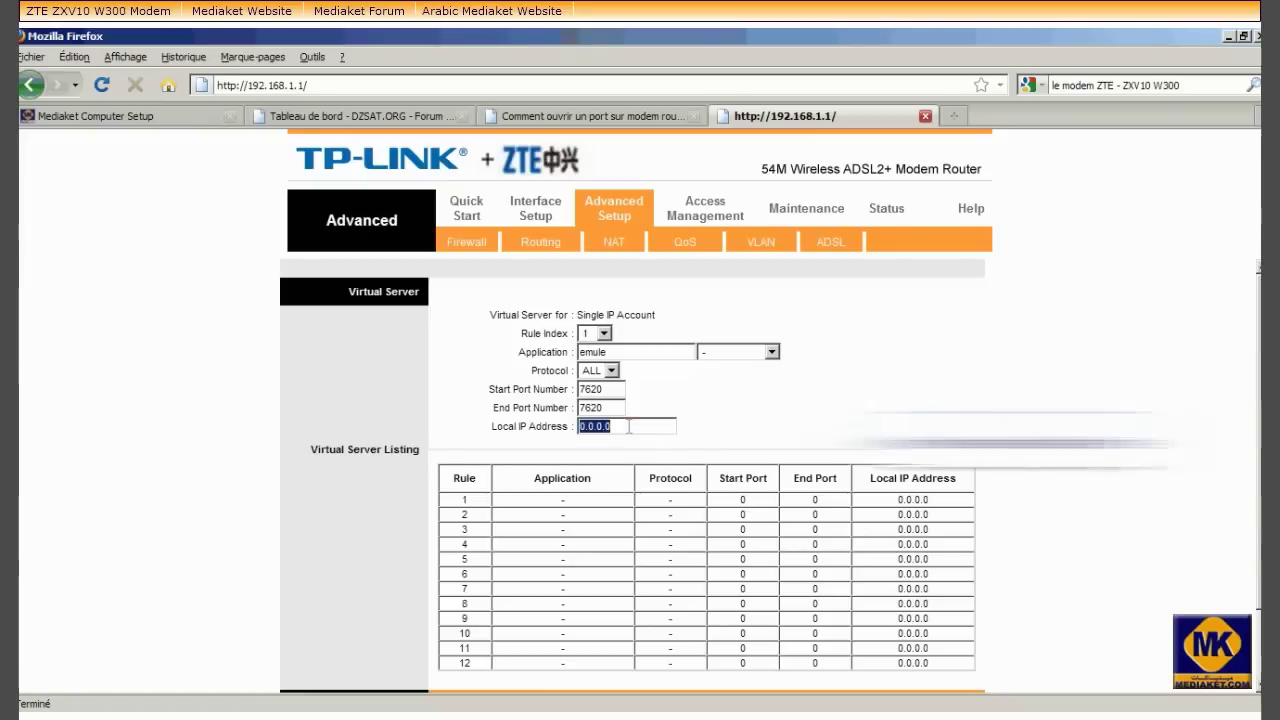
type("192")
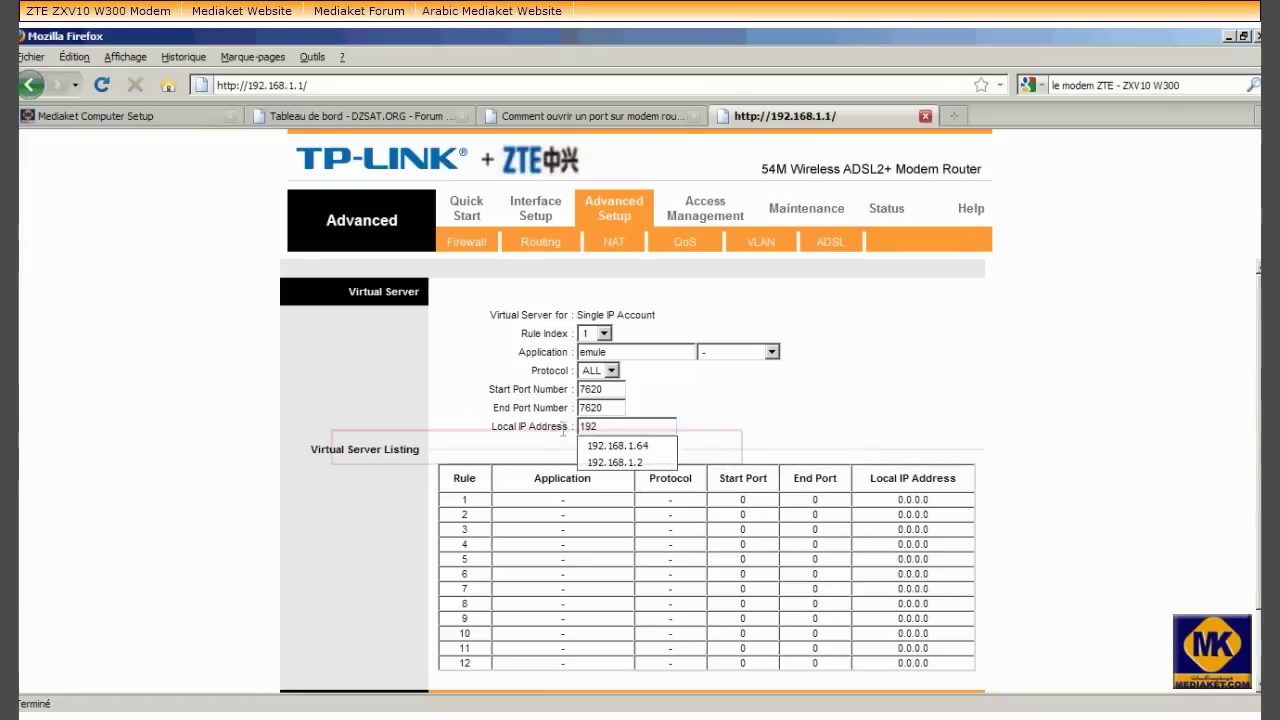
key("Down")
key("Down")
key("Return")
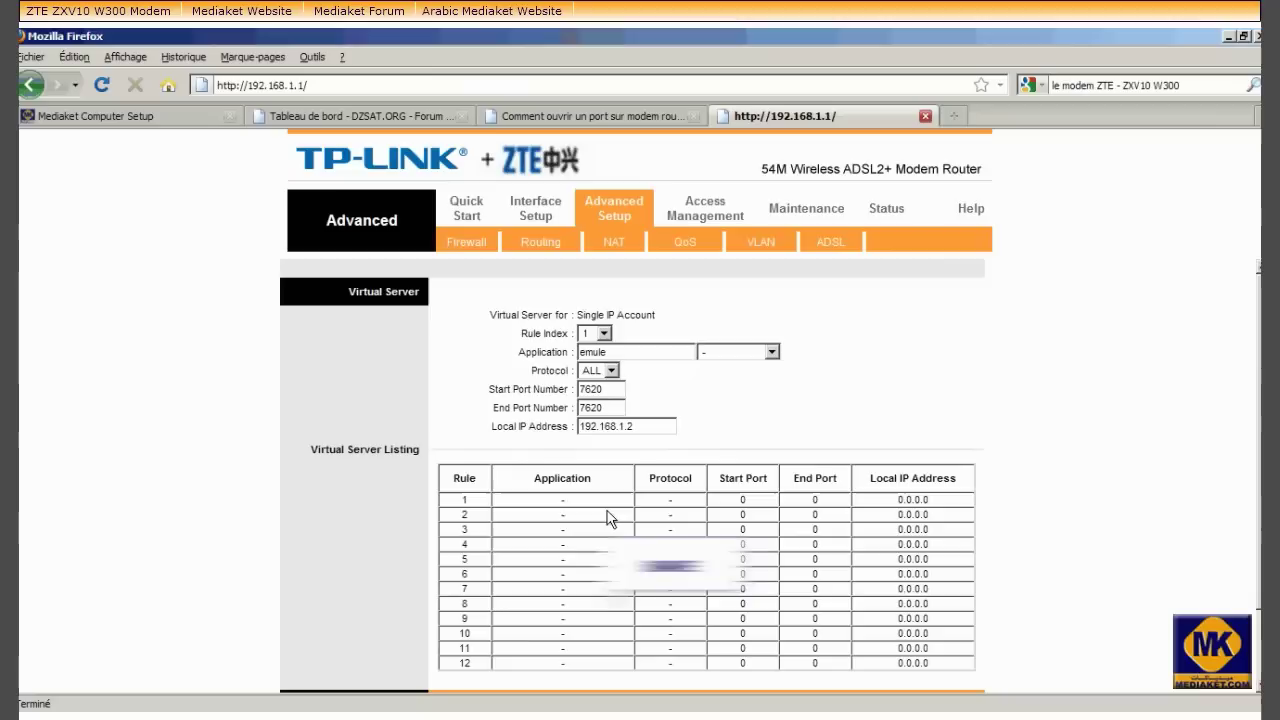
scroll(607, 525, "down", 2)
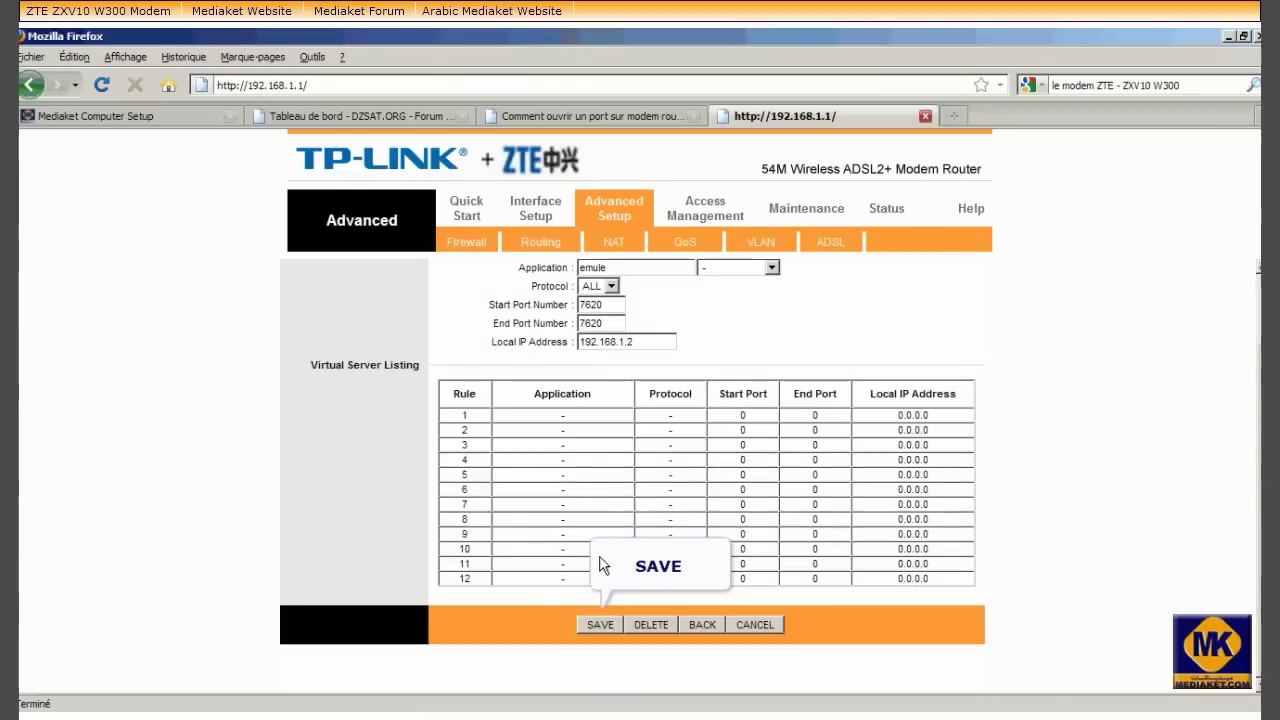
left_click(598, 622)
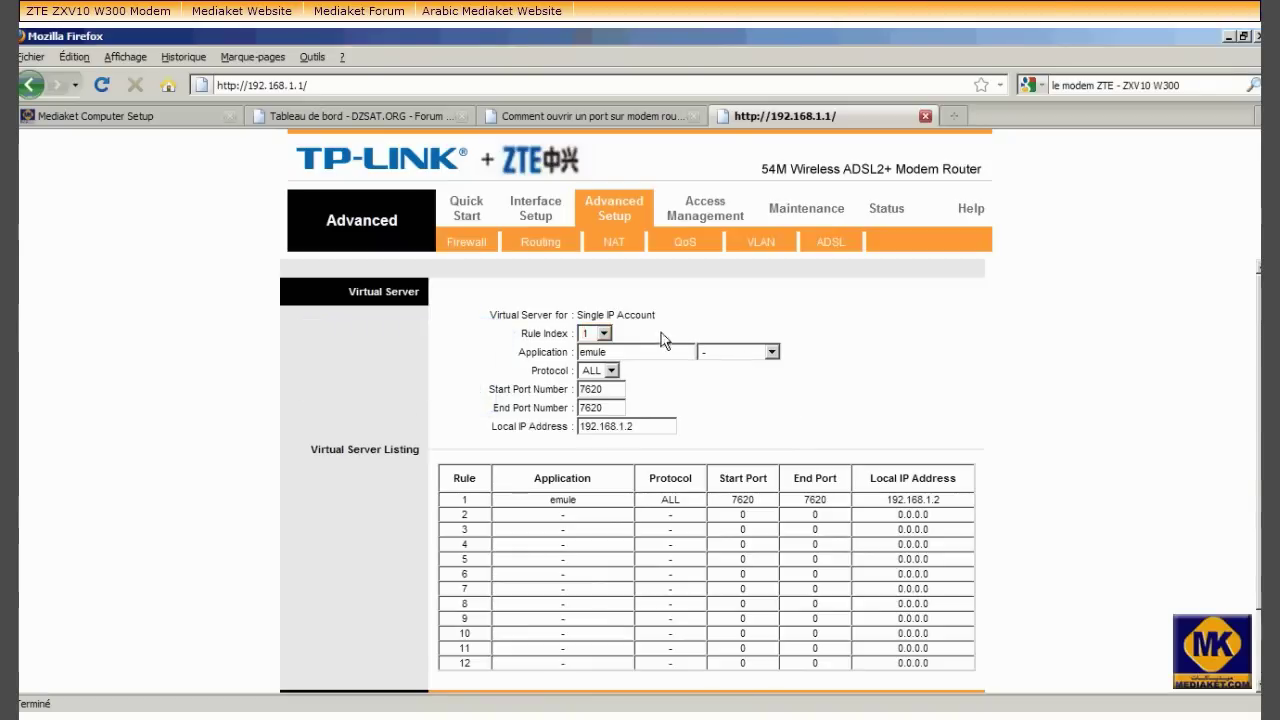
- Select rule index 2 and enter application COD4 with start and end port 28960
left_click(603, 333)
left_click(596, 369)
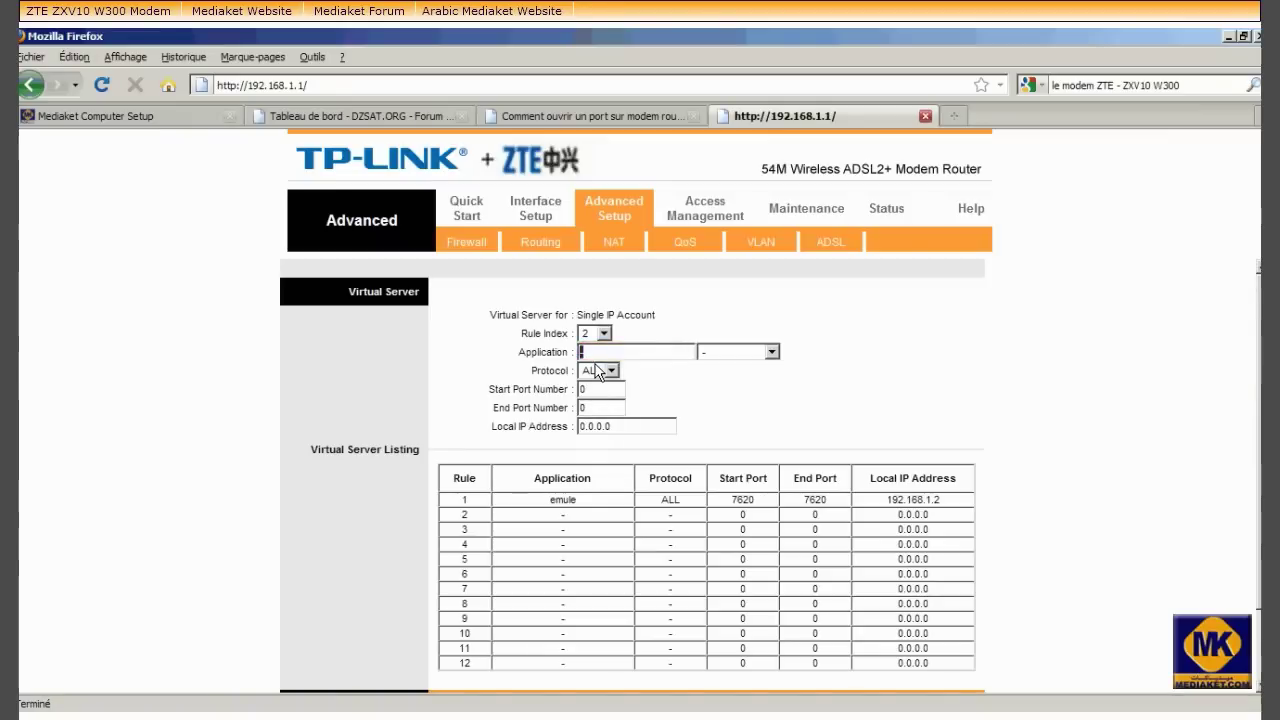
type("COD4")
left_click(604, 373)
left_click(600, 389)
type("2")
key("Down")
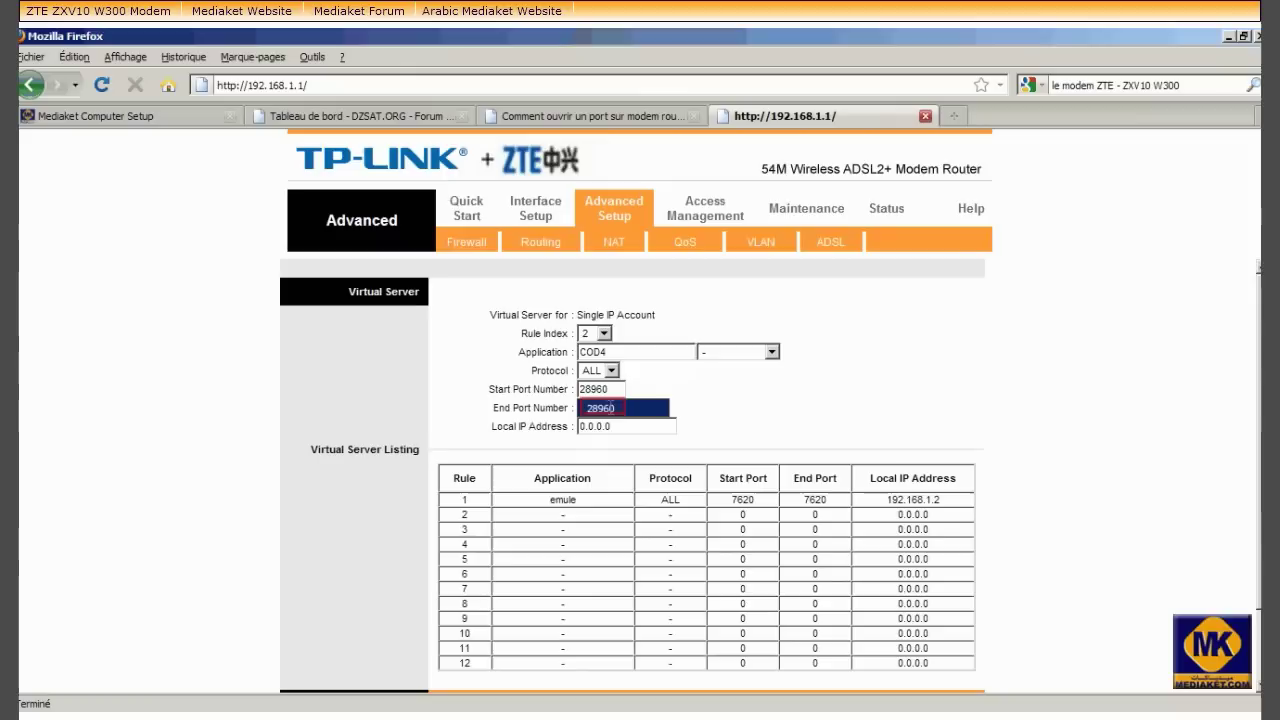
key("Tab")
type("28960")
key("Down")
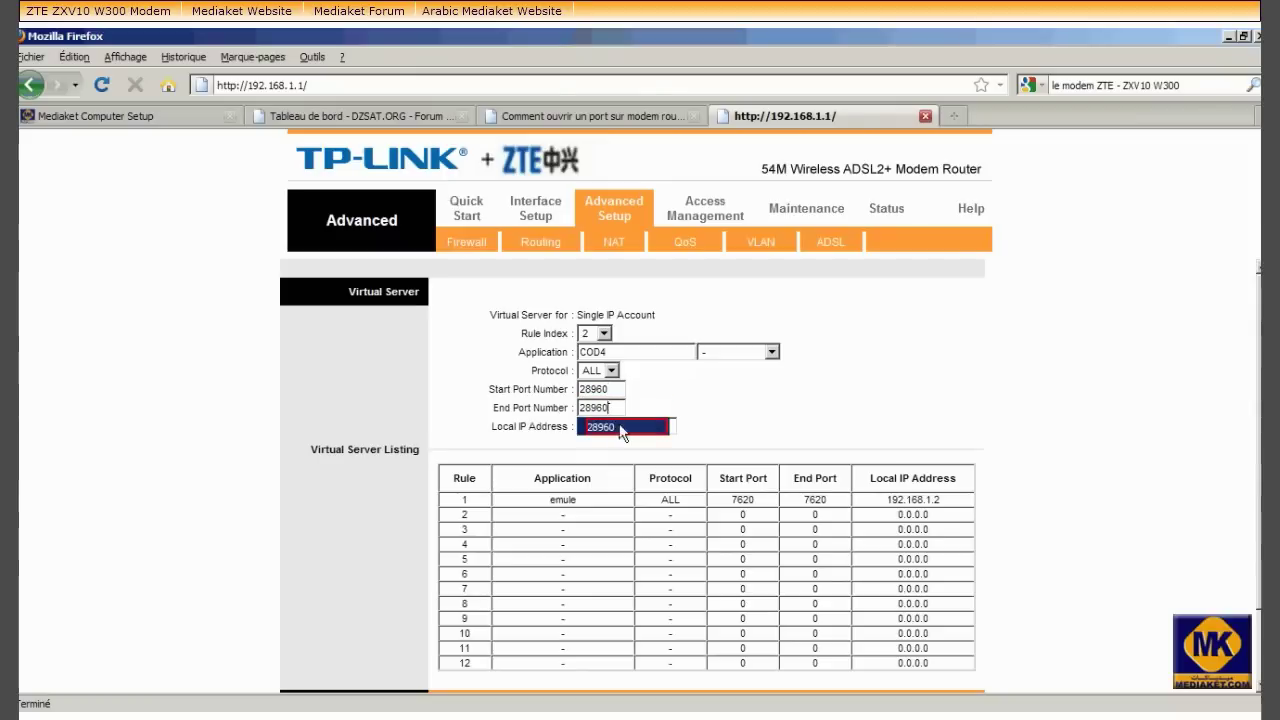
- Set the local IP to 192.168.1.2 and save the COD4 rule
key("Tab")
type("192")
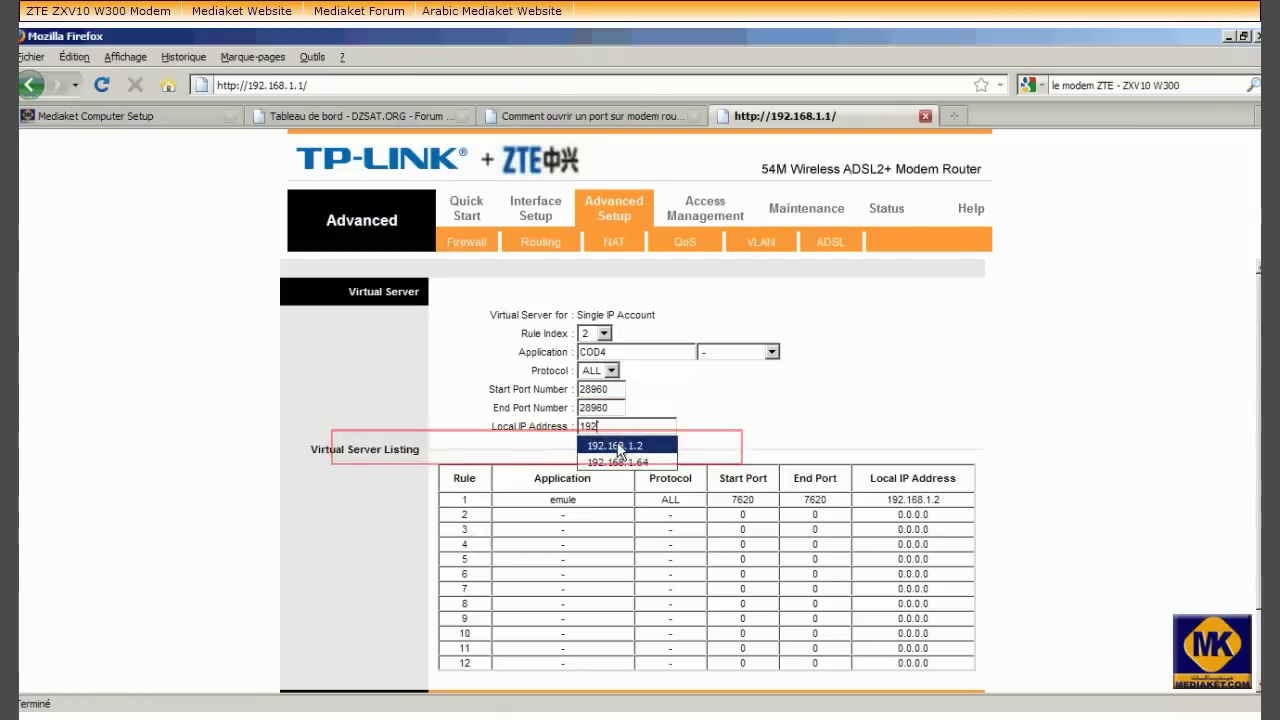
left_click(615, 445)
scroll(605, 527, "down", 2)
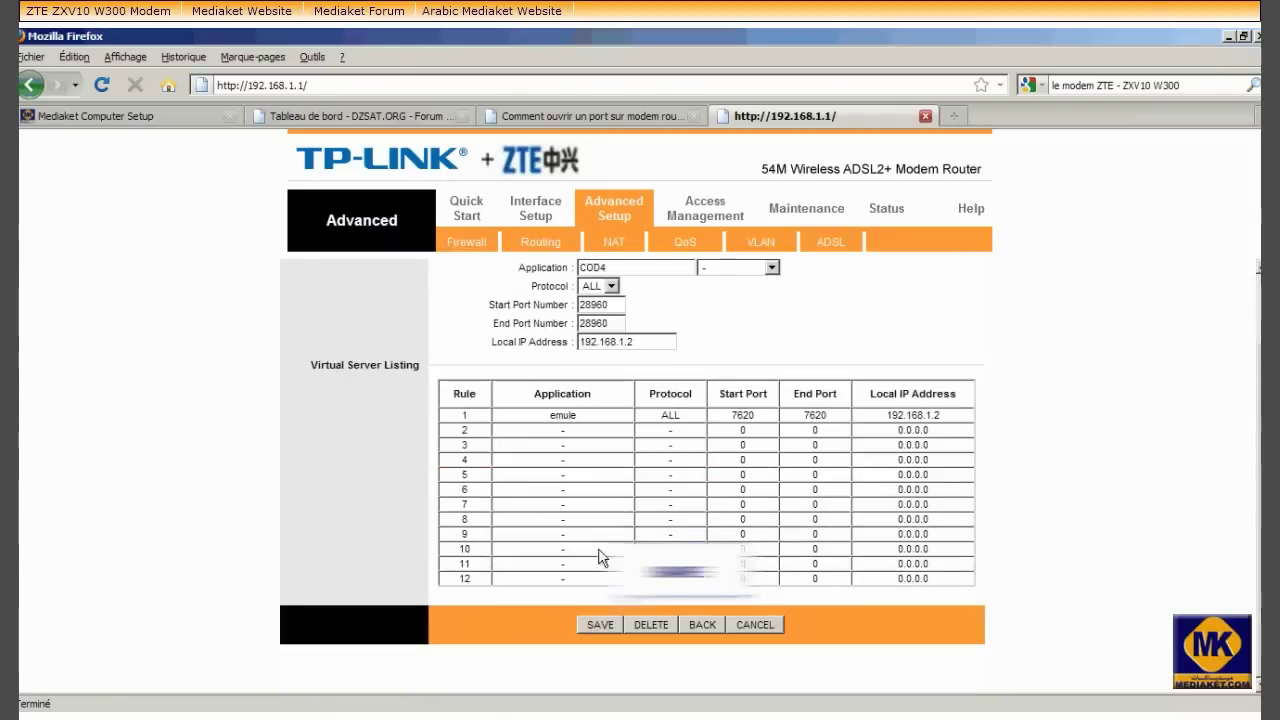
left_click(598, 623)
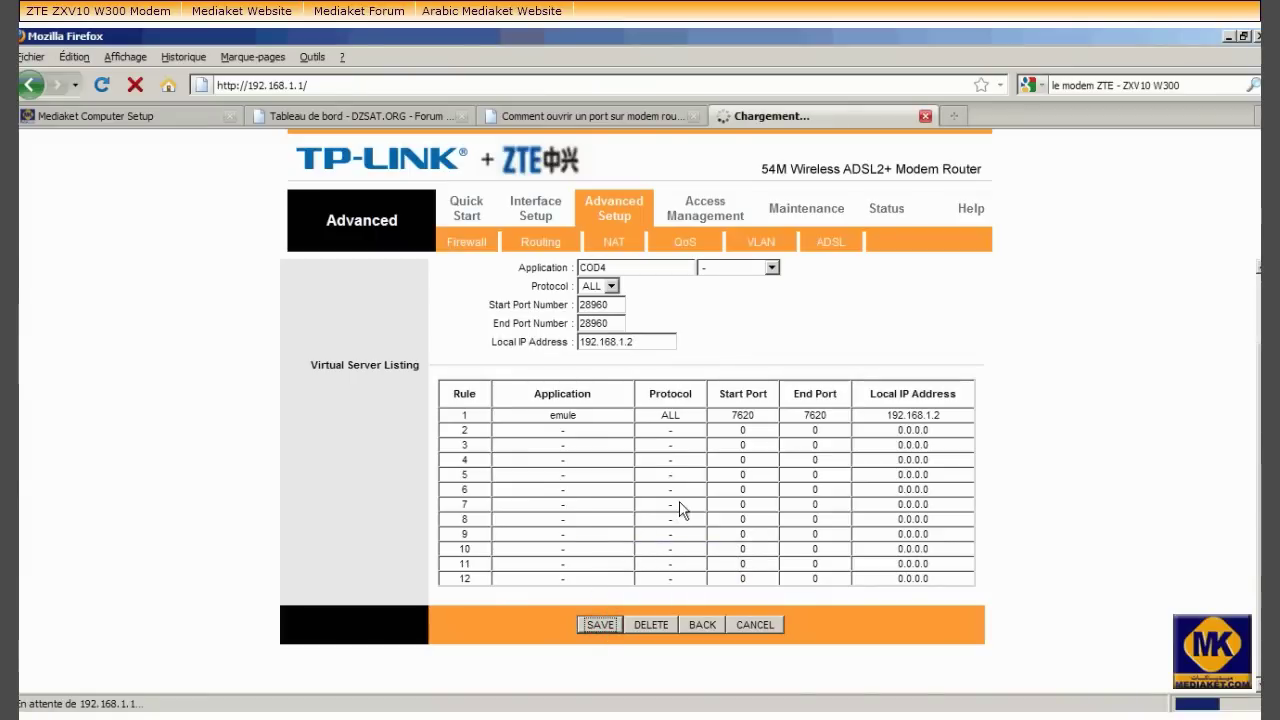
left_click_drag(679, 508, 679, 508)
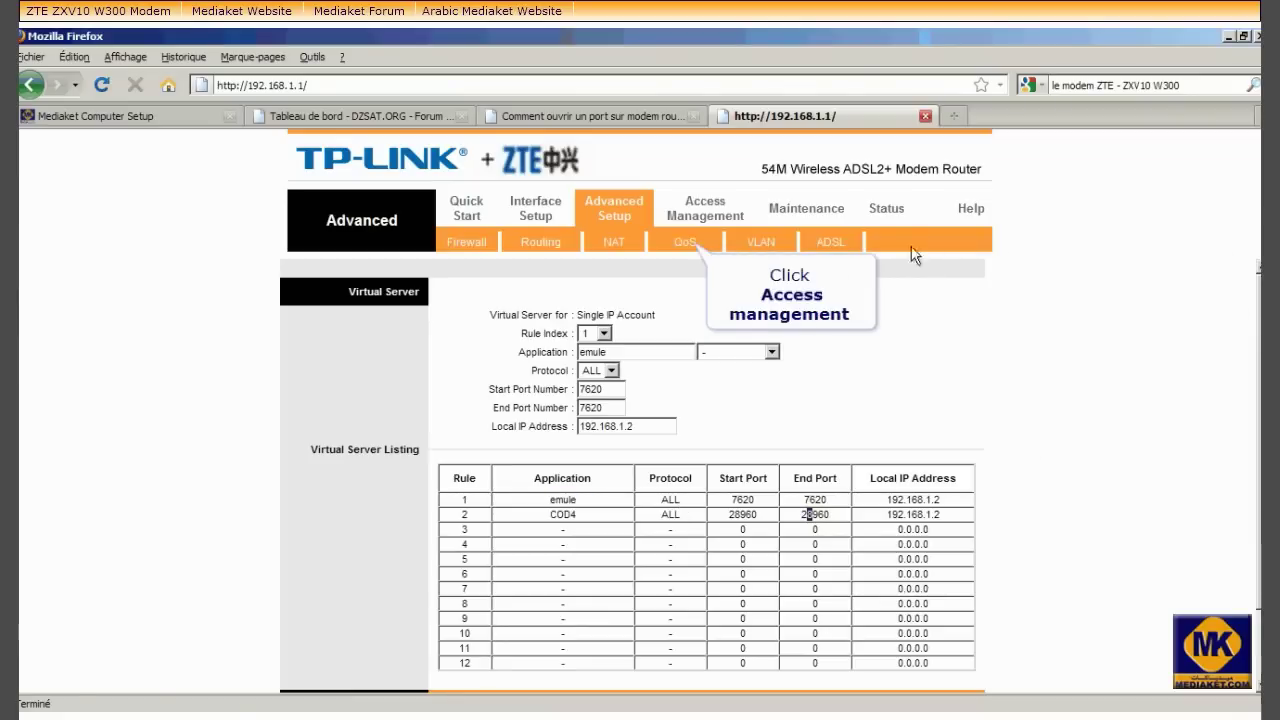
left_click(707, 215)
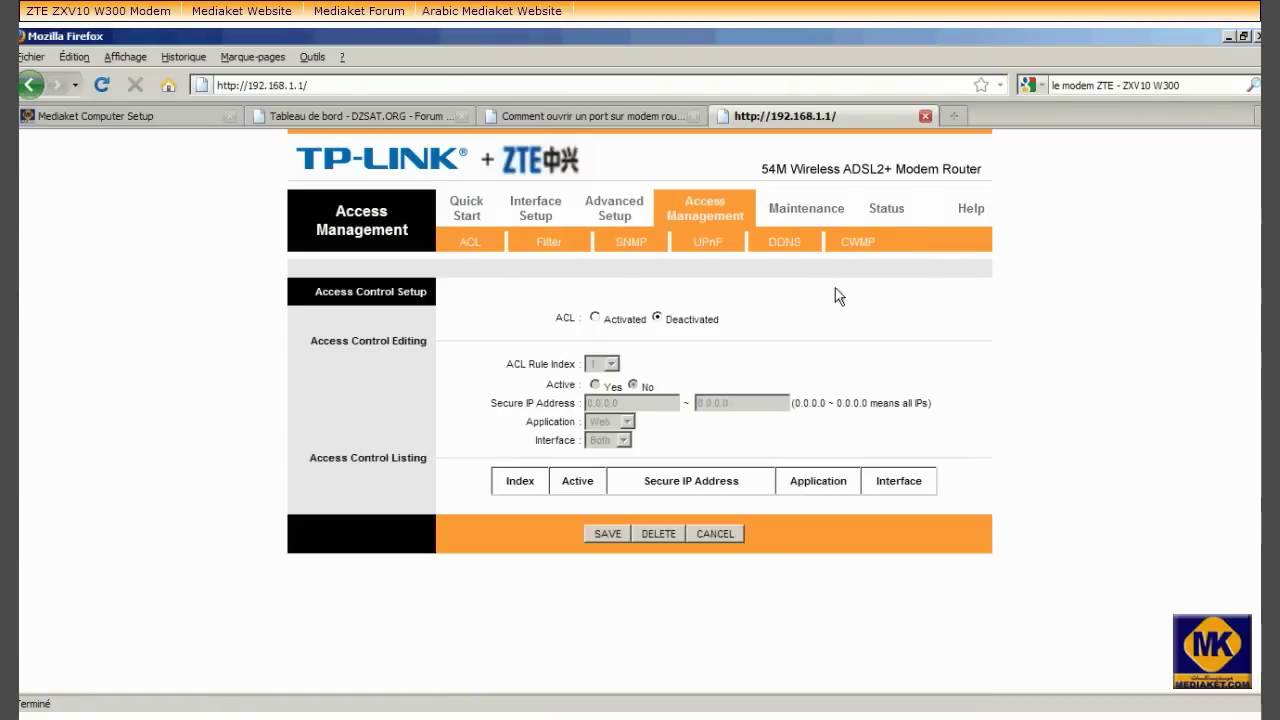
left_click(786, 244)
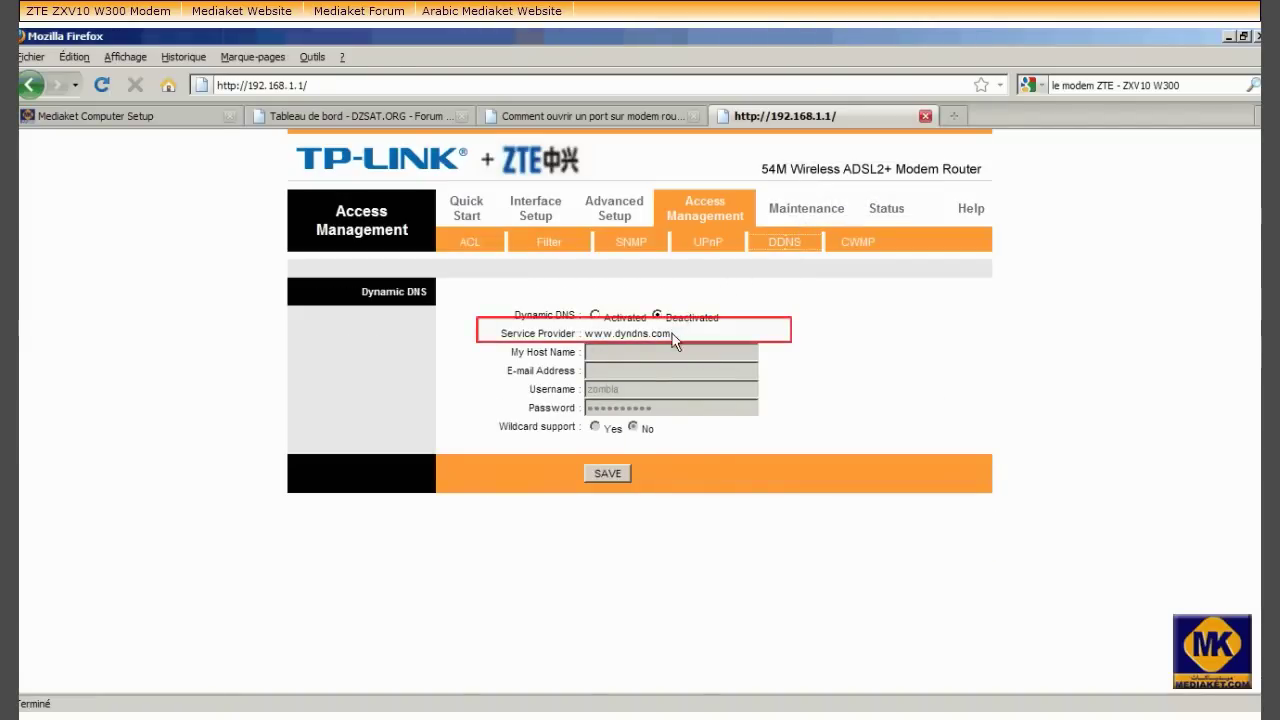
triple_click(672, 340)
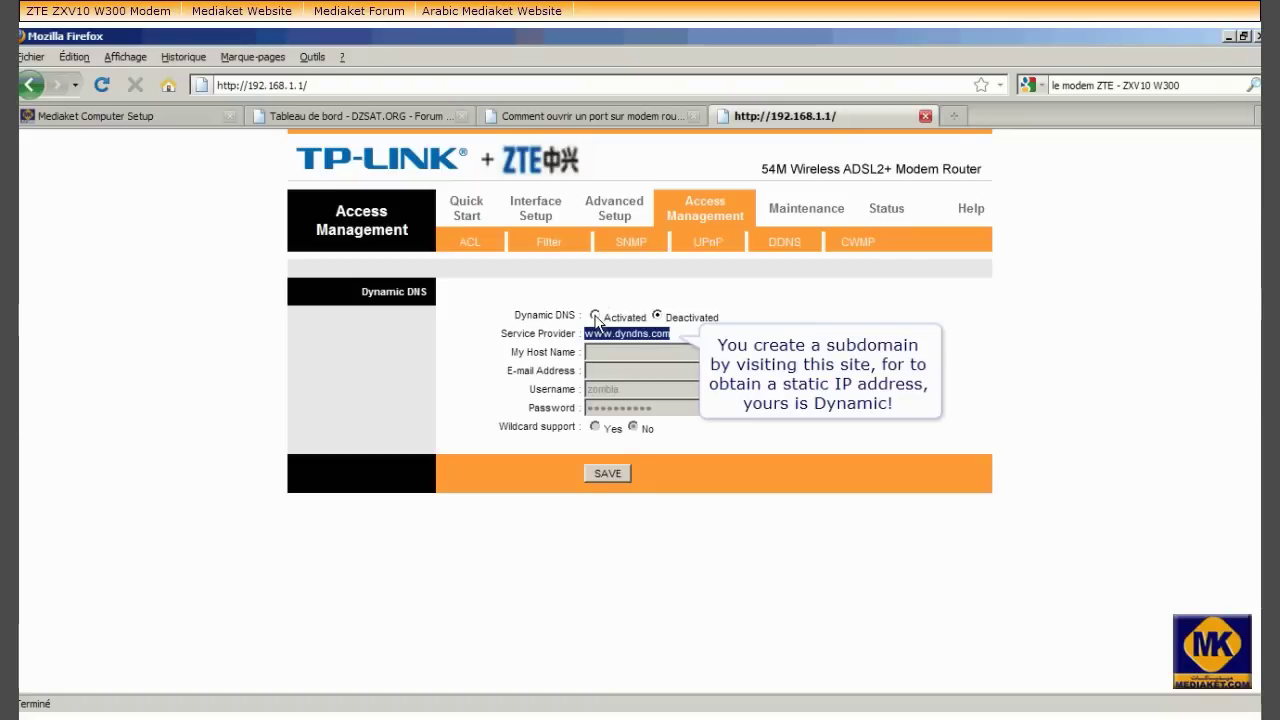
left_click(596, 316)
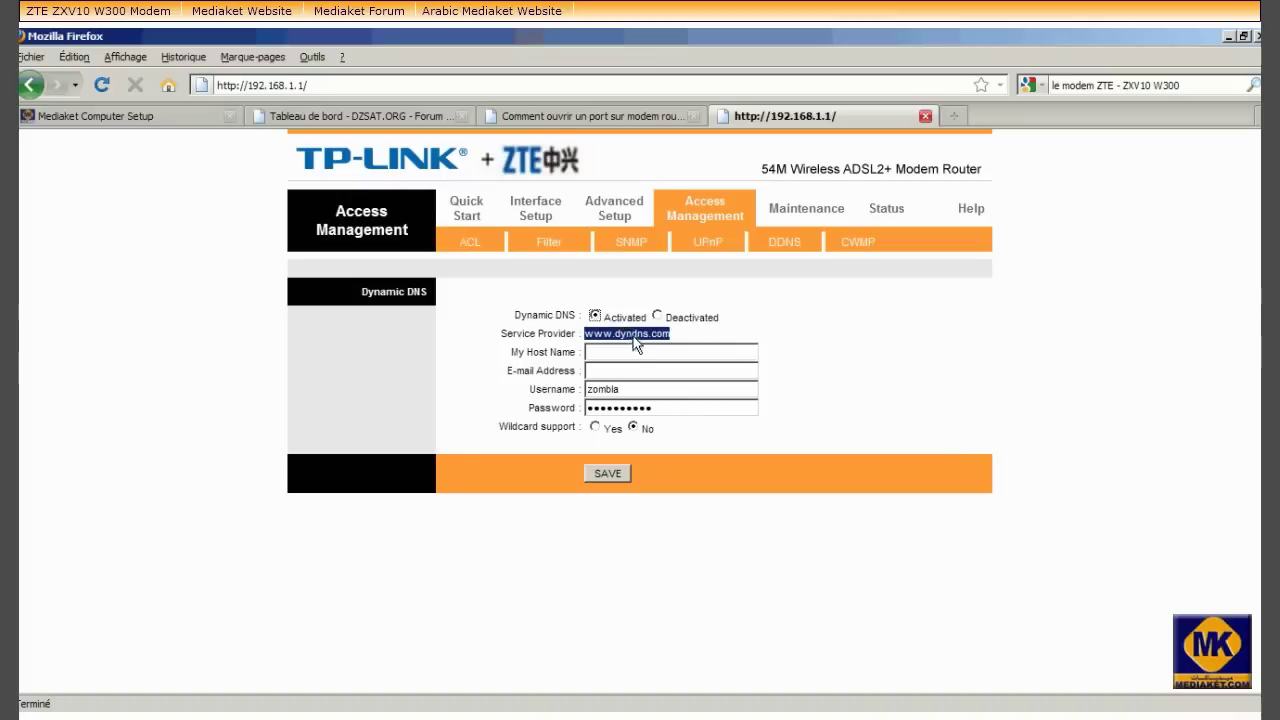
- Fill in the host name, account e-mail, username and password, leave wildcard off, and save
double_click(690, 352)
left_click(650, 368)
double_click(650, 372)
left_click(650, 389)
double_click(654, 390)
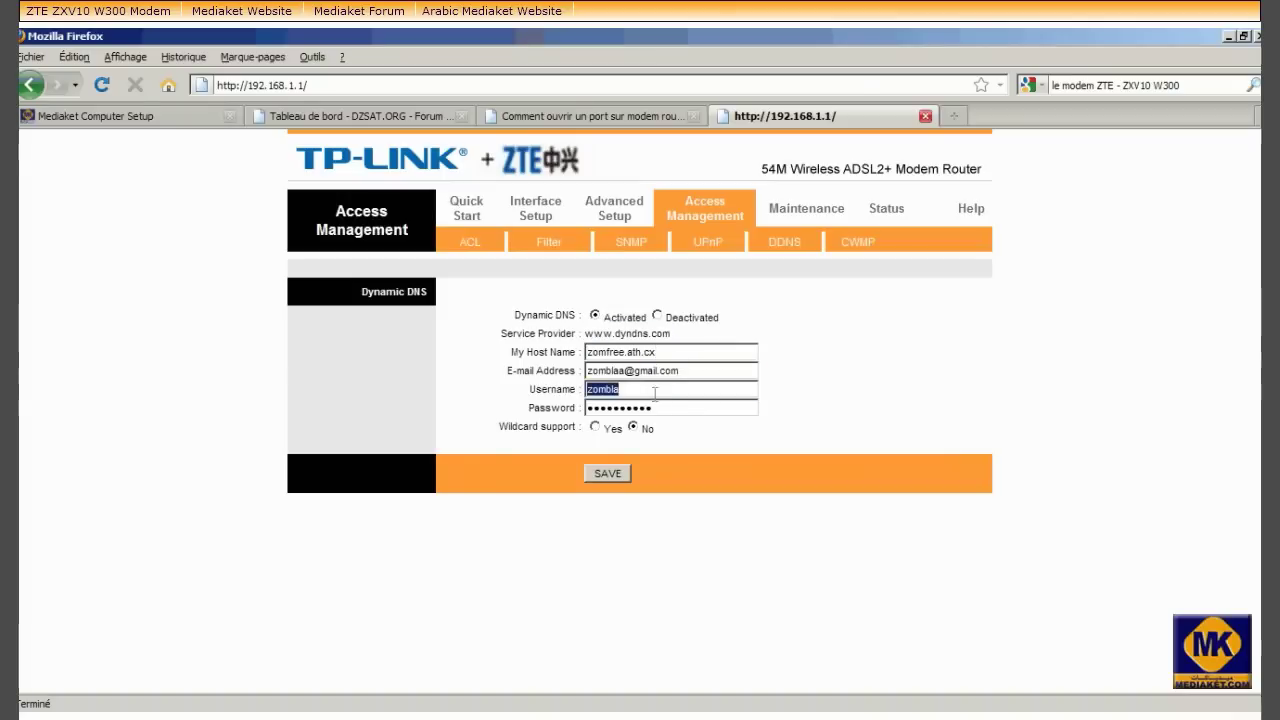
left_click(667, 407)
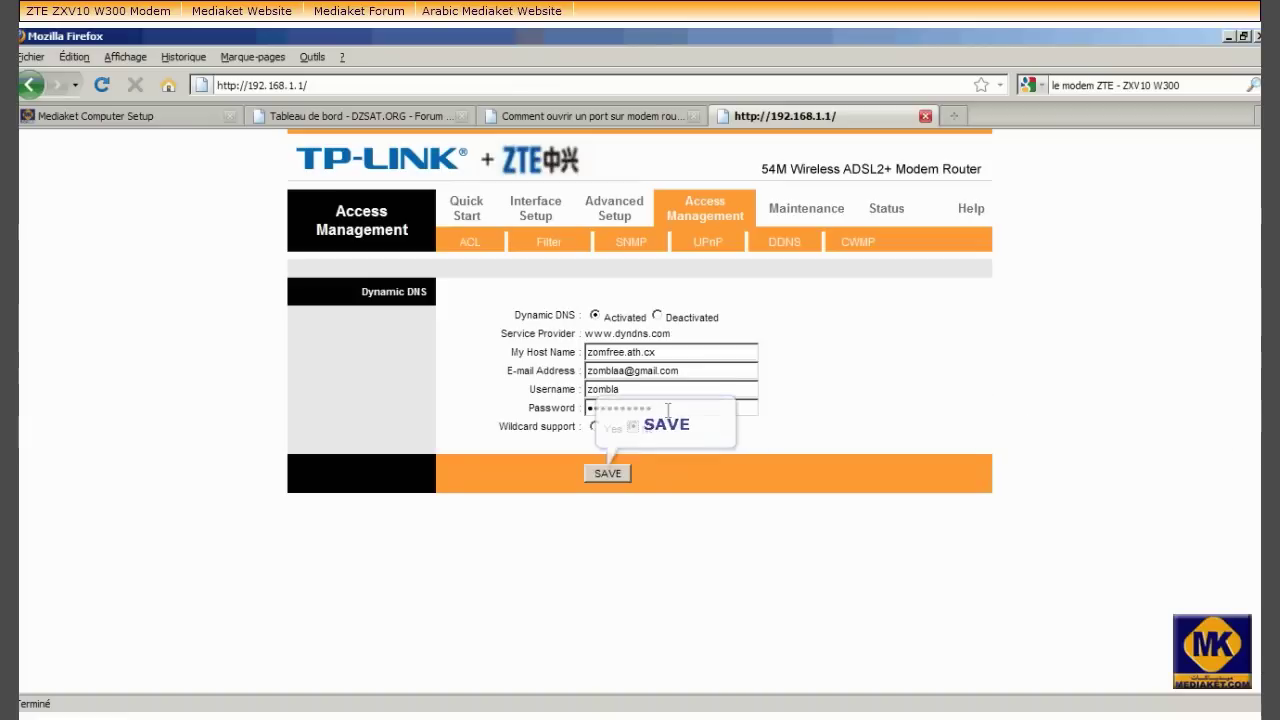
left_click(633, 427)
left_click(610, 473)
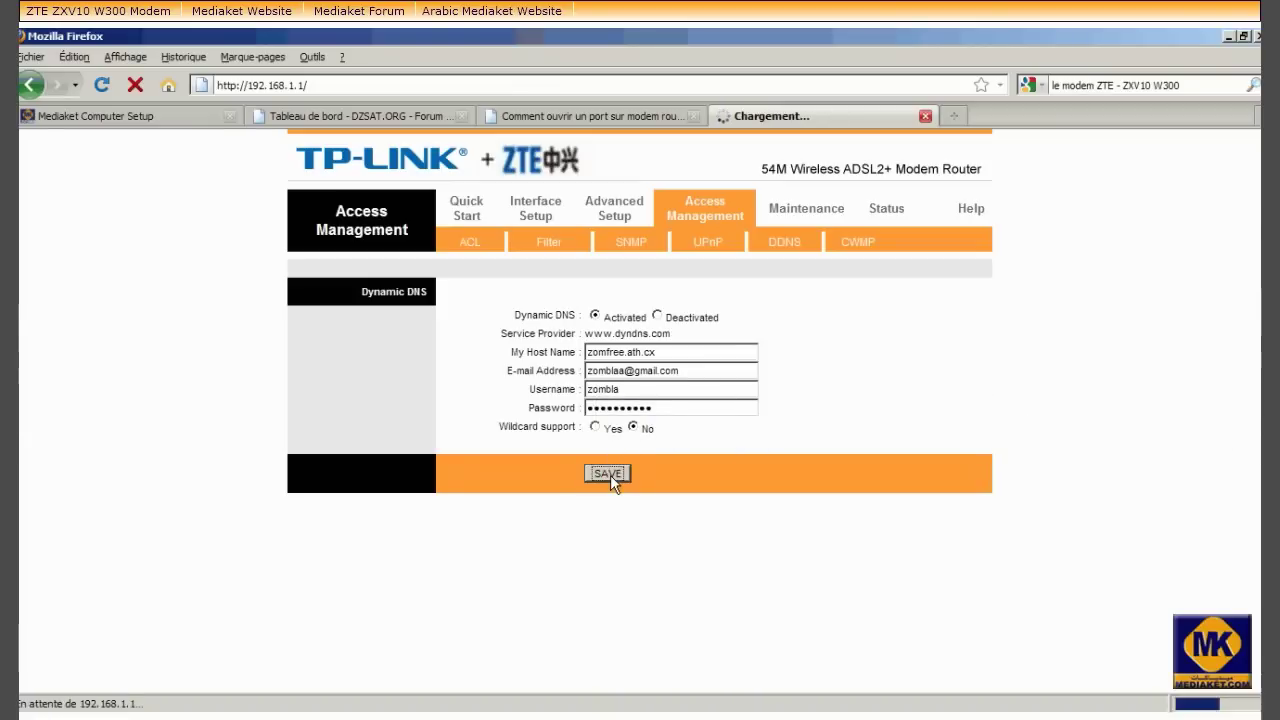